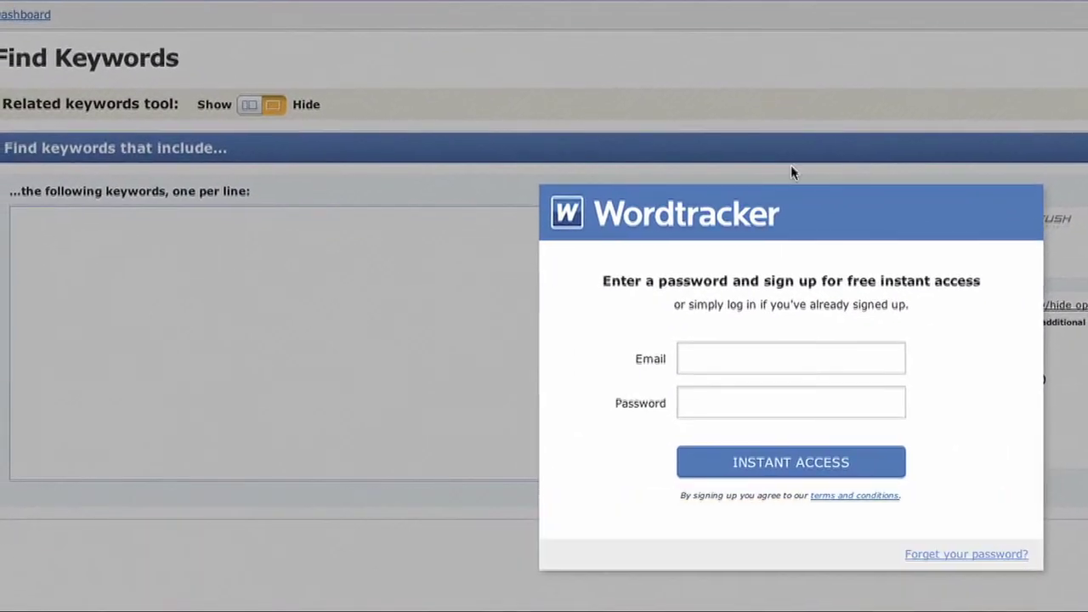
Step: Place the cursor in the sign-up form's email field and in its password field
{"action": "left_click", "coordinate": [741, 356]}
{"action": "left_click", "coordinate": [768, 401]}
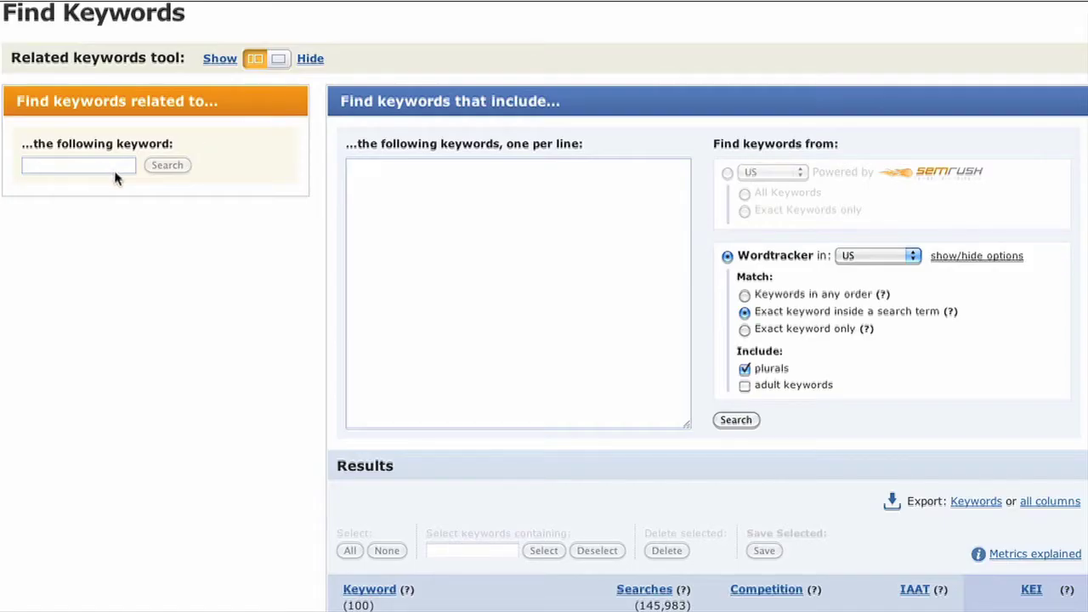
Step: Hide the related keywords tool and place the cursor in the keyword list under "Find keywords that include..."
{"action": "left_click", "coordinate": [68, 170]}
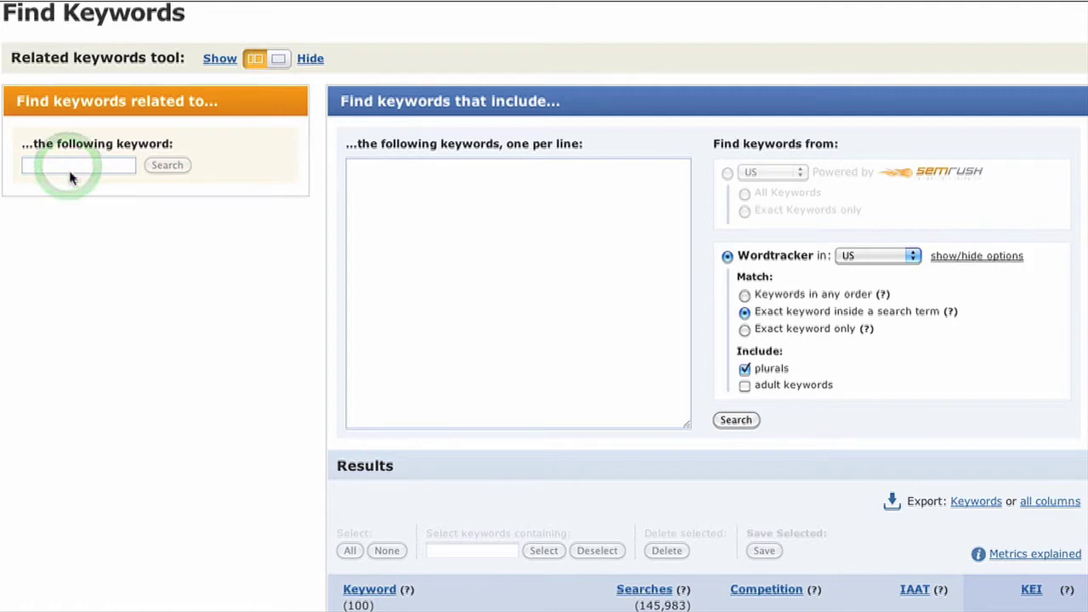
{"action": "left_click", "coordinate": [76, 169]}
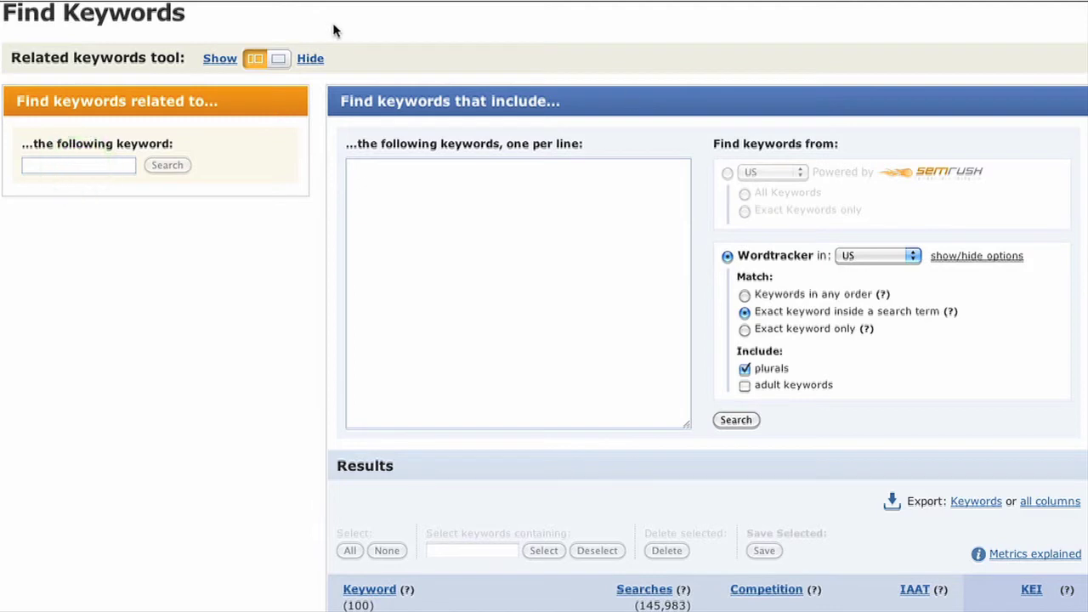
{"action": "left_click", "coordinate": [279, 59]}
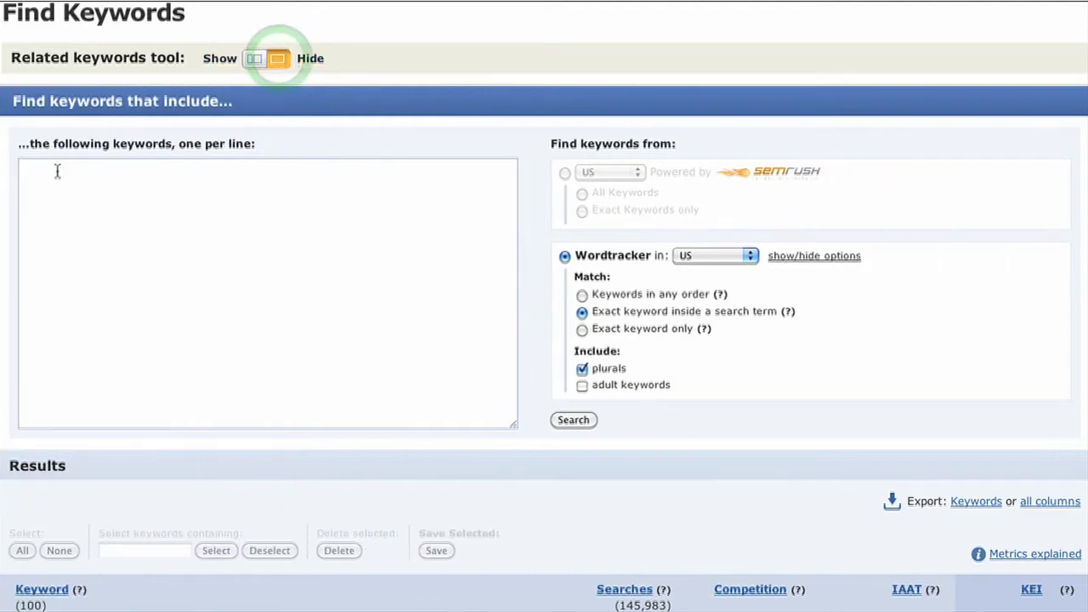
{"action": "left_click", "coordinate": [10, 102]}
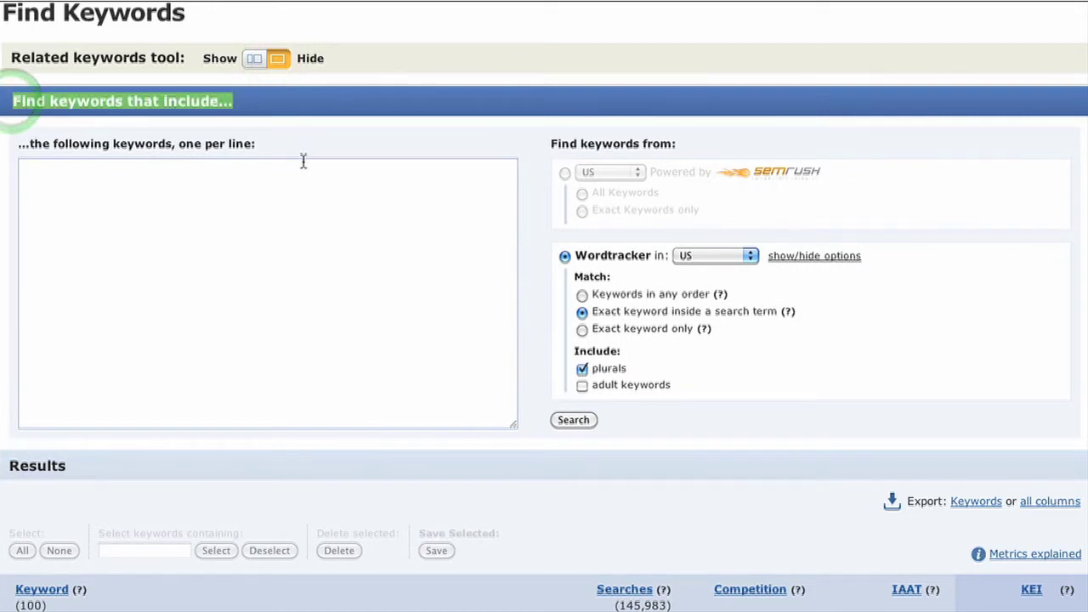
{"action": "left_click", "coordinate": [309, 105]}
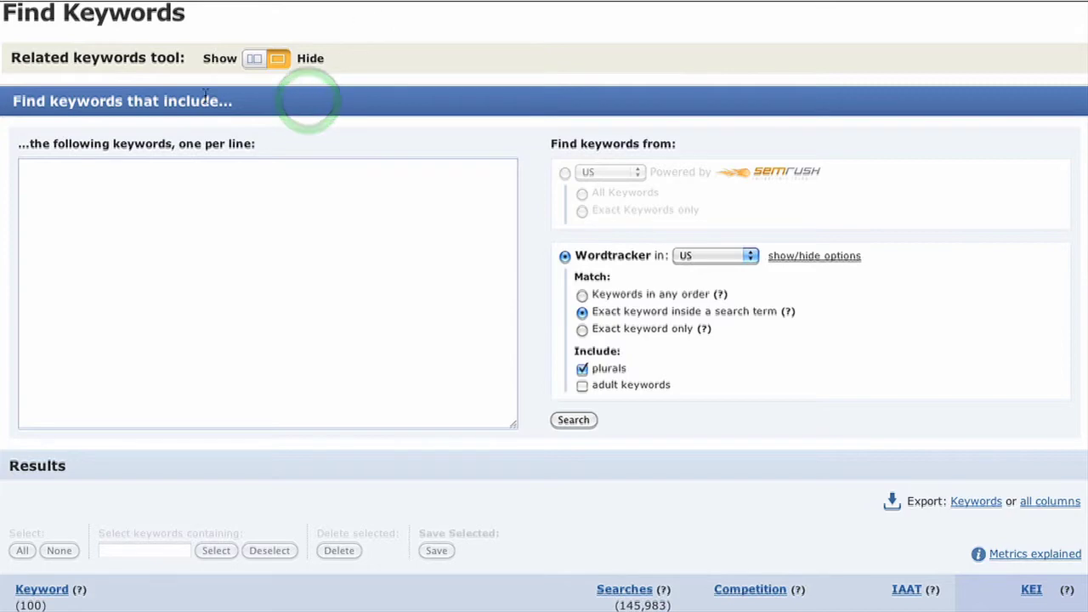
{"action": "left_click", "coordinate": [76, 173]}
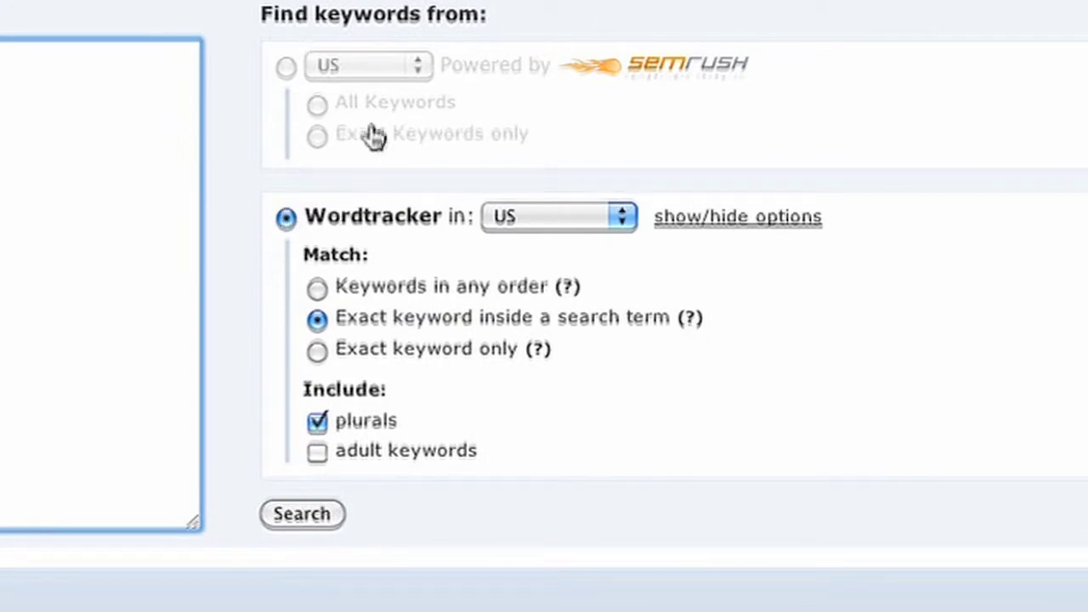
Step: Set the Wordtracker search region to Global
{"action": "left_click", "coordinate": [556, 217]}
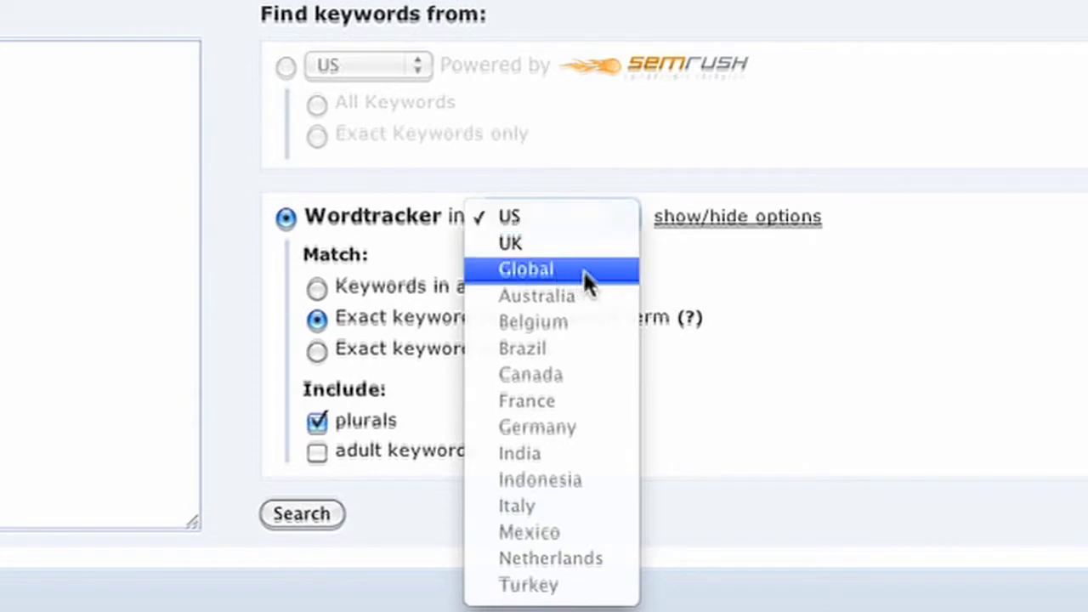
{"action": "left_click", "coordinate": [578, 272]}
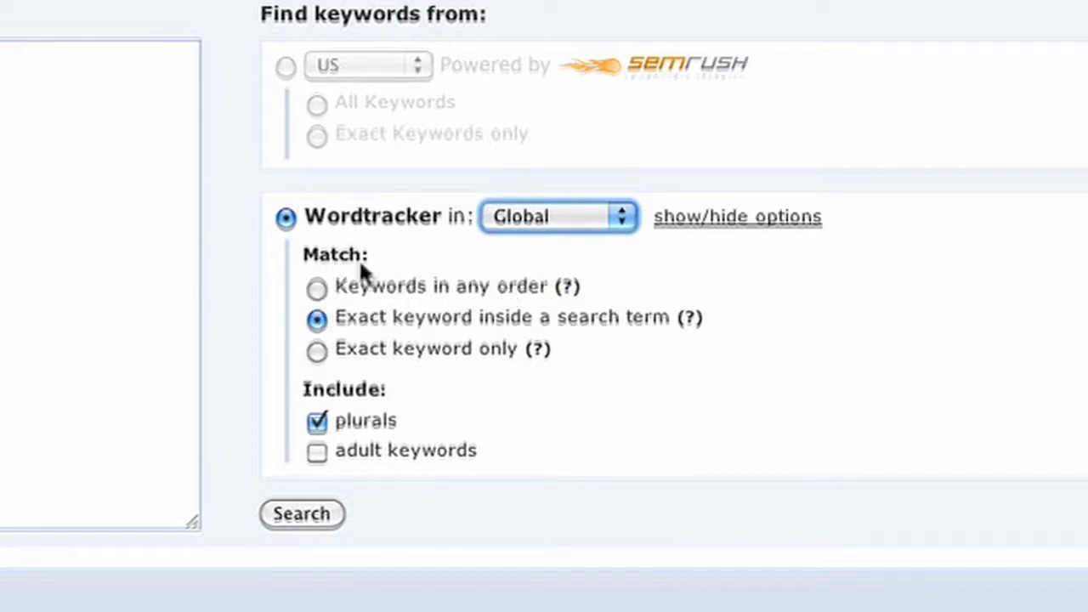
Step: Try the match options Keywords in any order, Exact keyword inside a search term, and Exact keyword only
{"action": "left_click", "coordinate": [317, 287]}
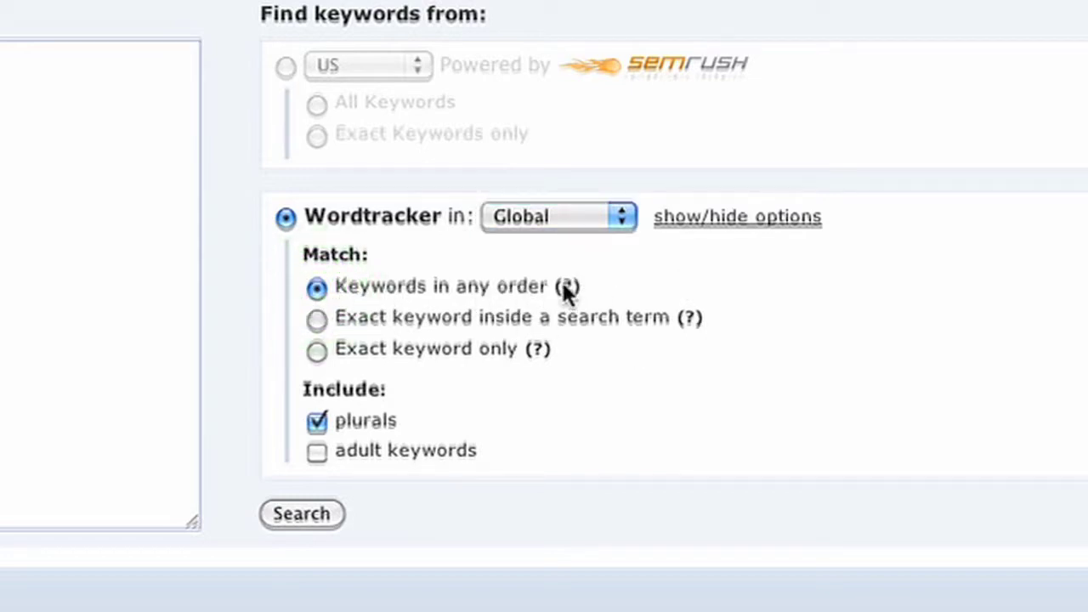
{"action": "mouse_move", "coordinate": [567, 288]}
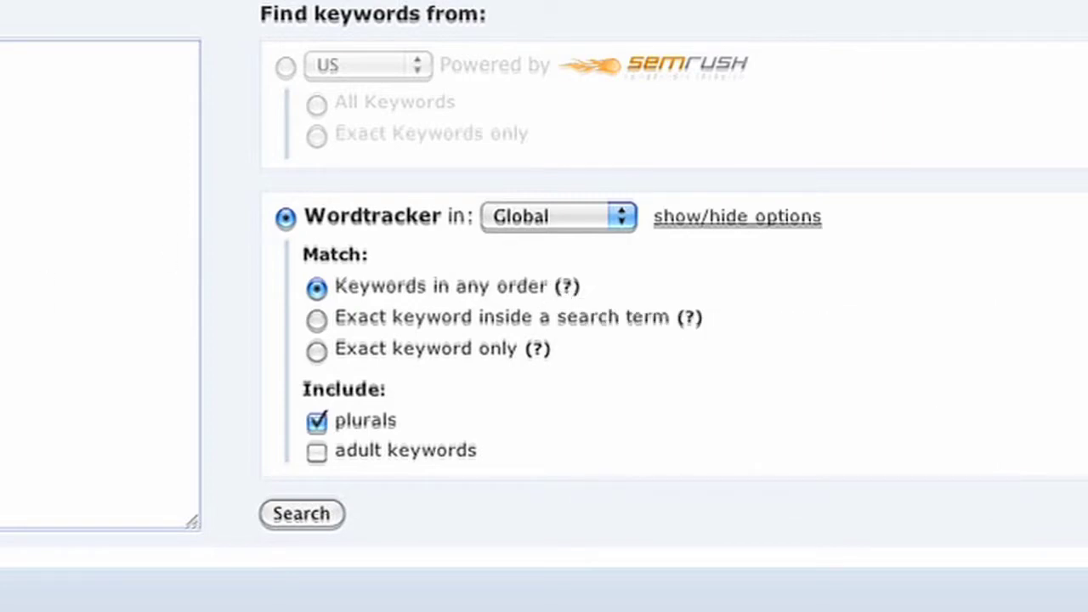
{"action": "left_click", "coordinate": [319, 325]}
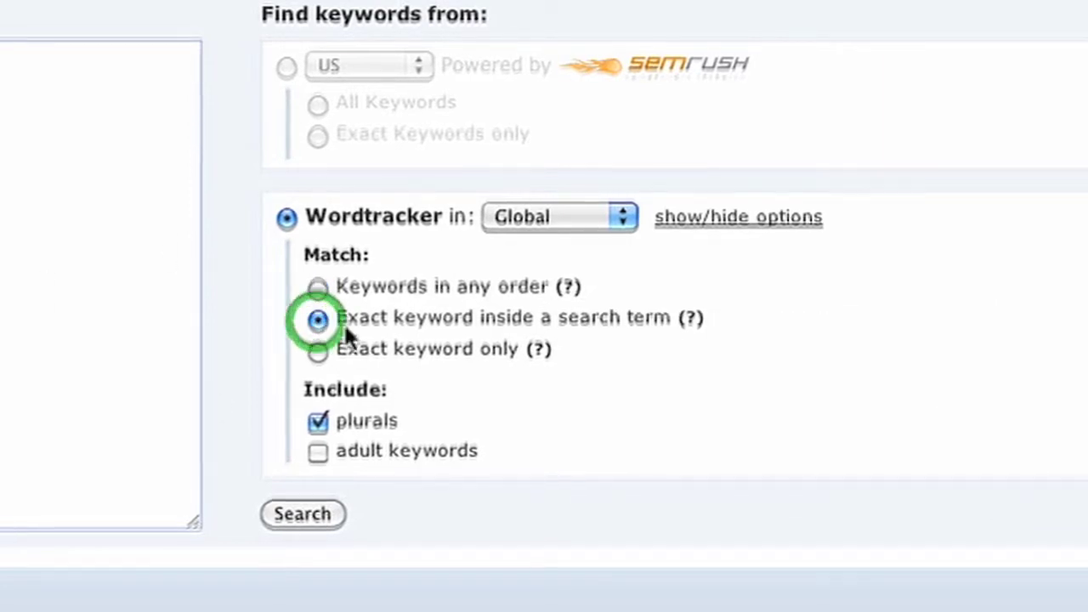
{"action": "left_click_drag", "start_coordinate": [478, 319], "coordinate": [671, 327]}
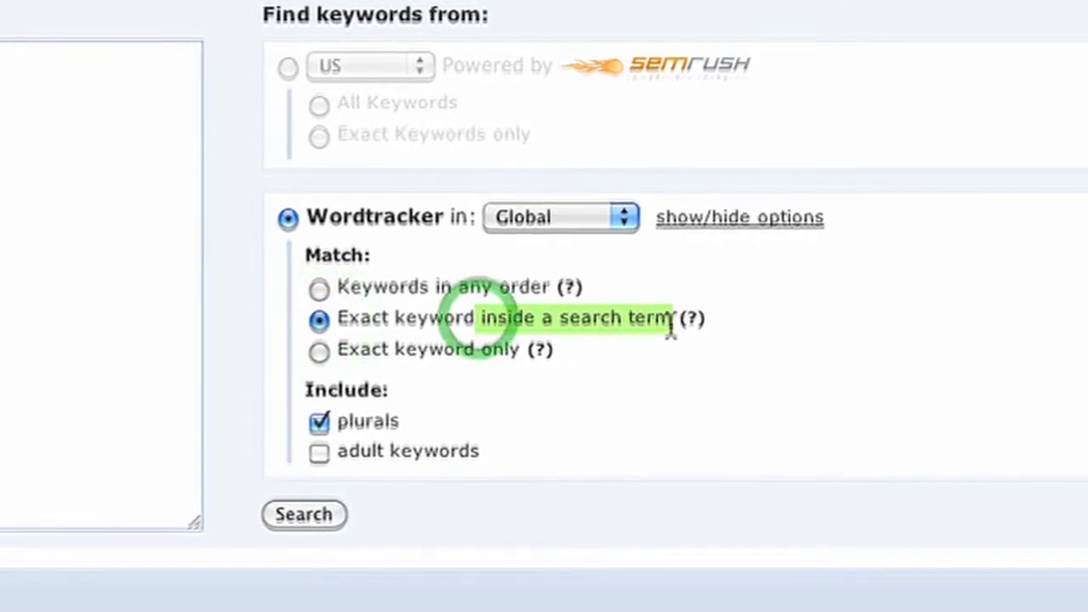
{"action": "mouse_move", "coordinate": [699, 332]}
{"action": "left_click", "coordinate": [643, 401]}
{"action": "left_click", "coordinate": [499, 372]}
{"action": "left_click_drag", "start_coordinate": [520, 371], "coordinate": [715, 394]}
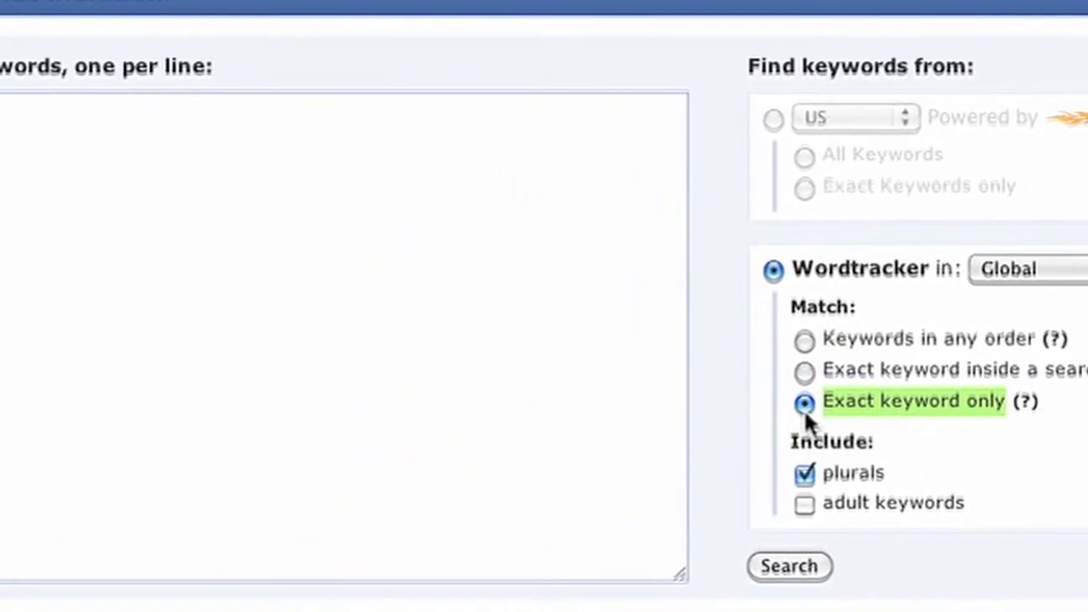
{"action": "left_click", "coordinate": [956, 388]}
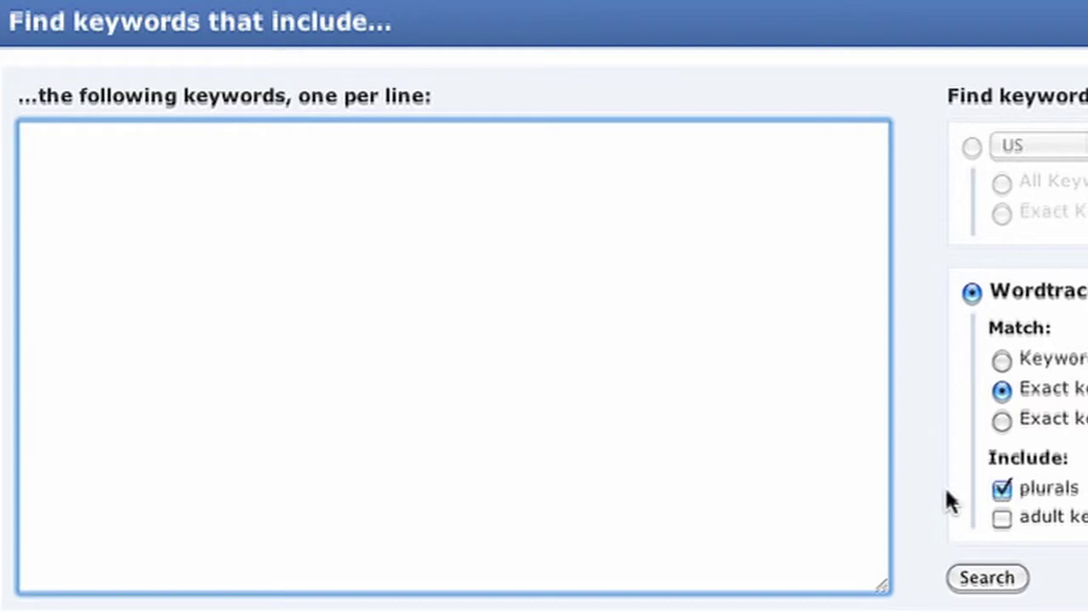
Step: Set the match to Exact keyword inside a search term and search for the keyword "online business"
{"action": "double_click", "coordinate": [1037, 418]}
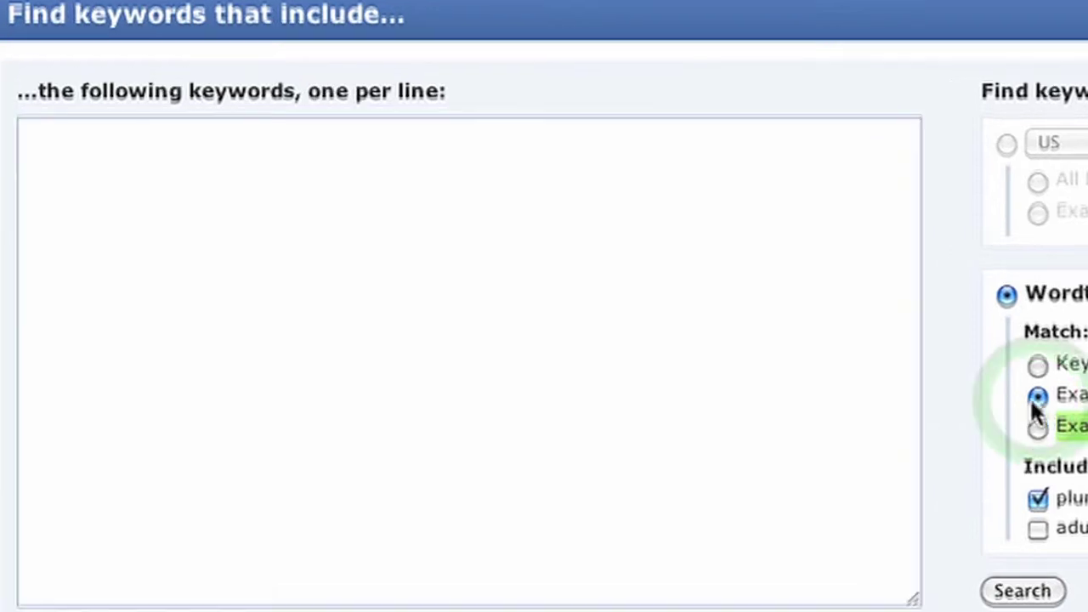
{"action": "left_click", "coordinate": [1017, 460]}
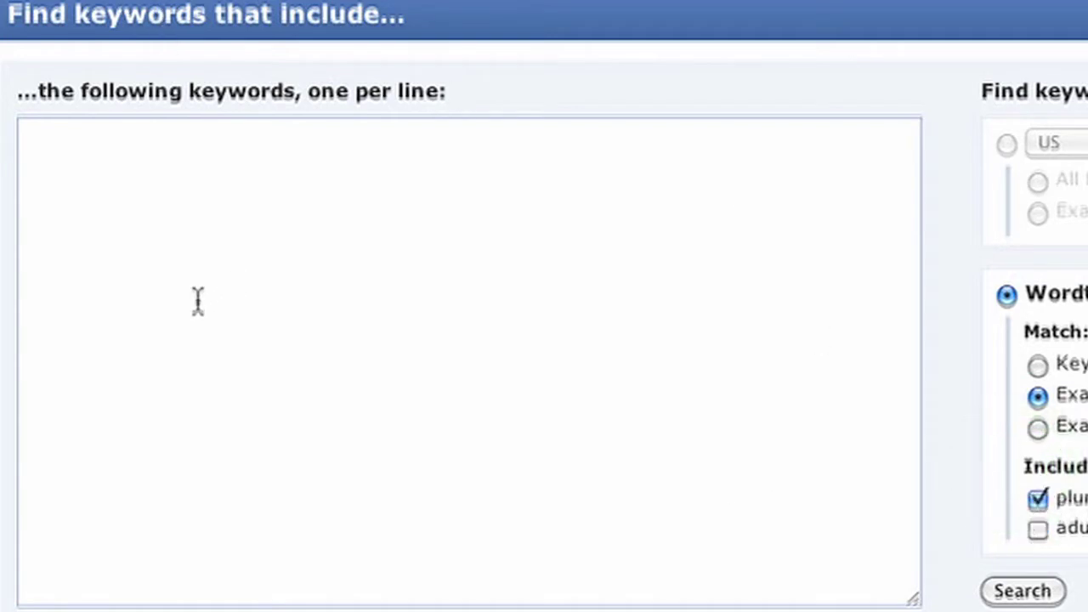
{"action": "left_click", "coordinate": [76, 155]}
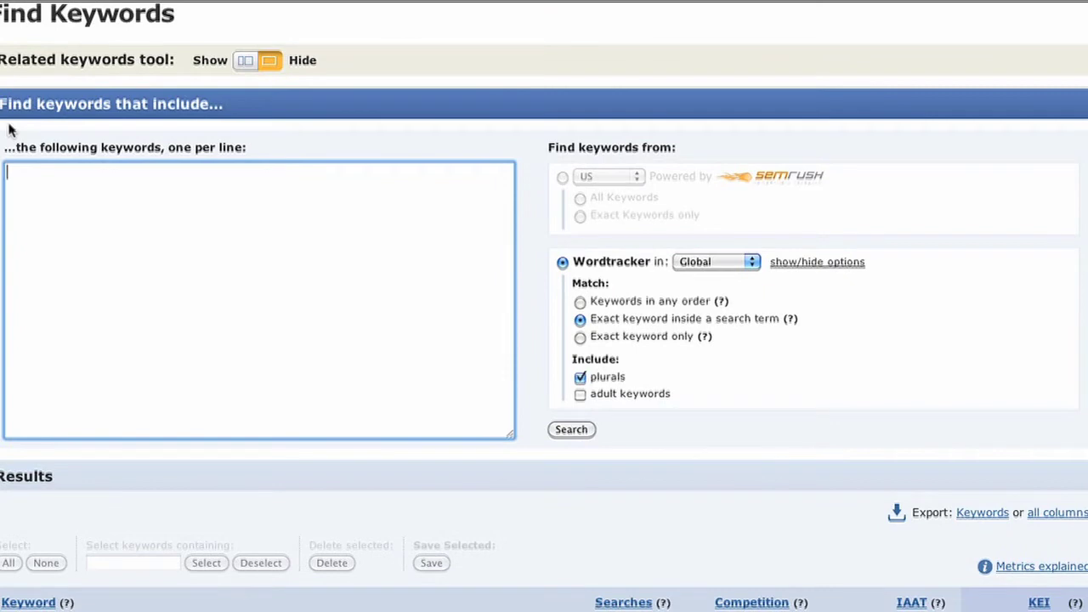
{"action": "type", "text": "online business"}
{"action": "left_click", "coordinate": [619, 437]}
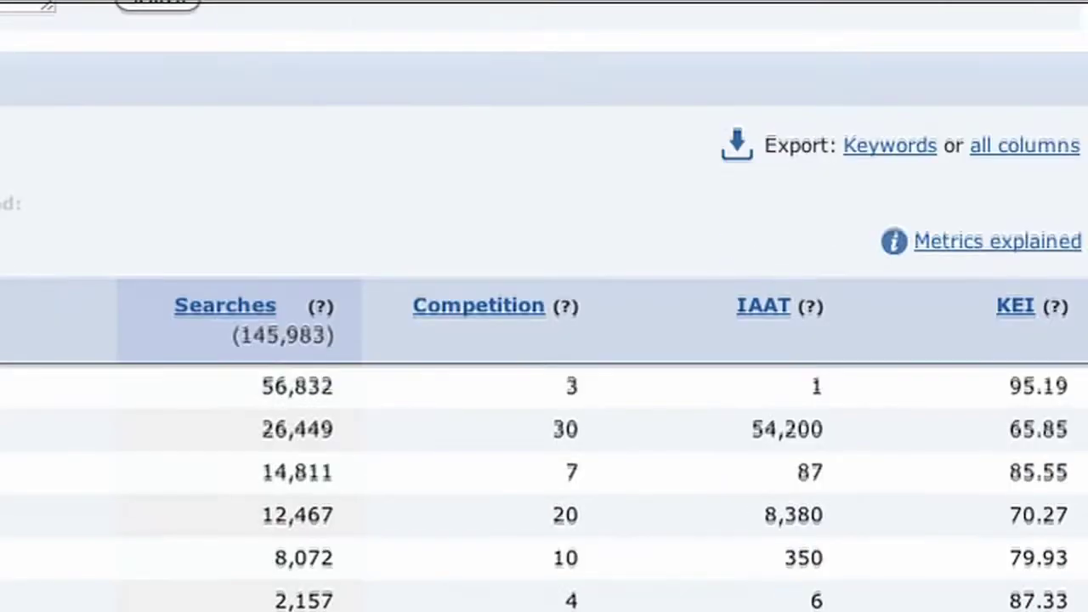
Step: Examine the keyword results table and read the explanation of the Competition metric
{"action": "scroll", "coordinate": [544, 340], "scroll_direction": "down", "scroll_amount": 3}
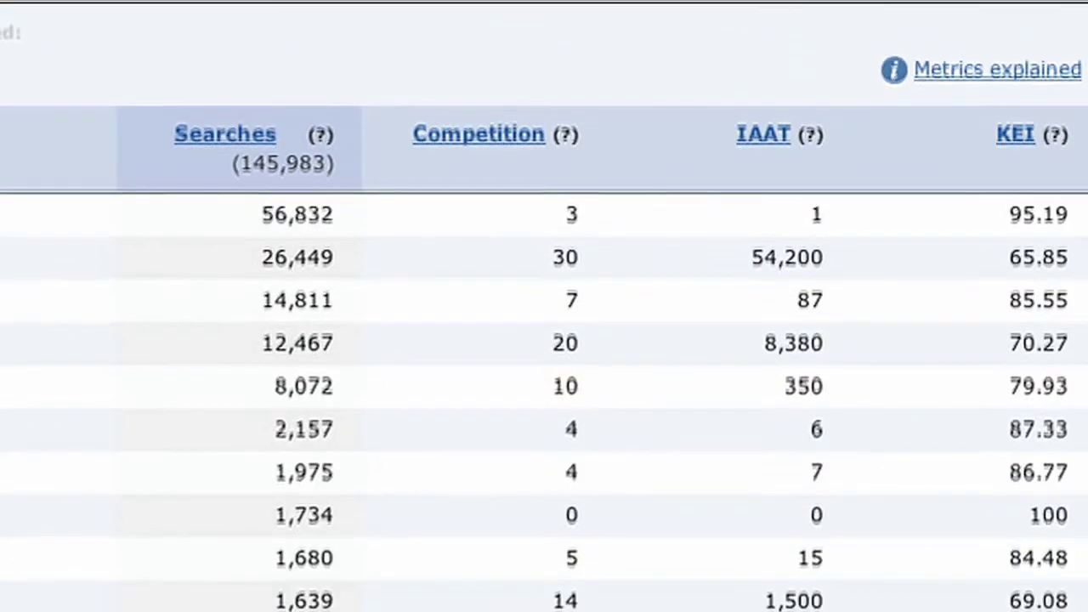
{"action": "scroll", "coordinate": [544, 340], "scroll_direction": "down", "scroll_amount": 1}
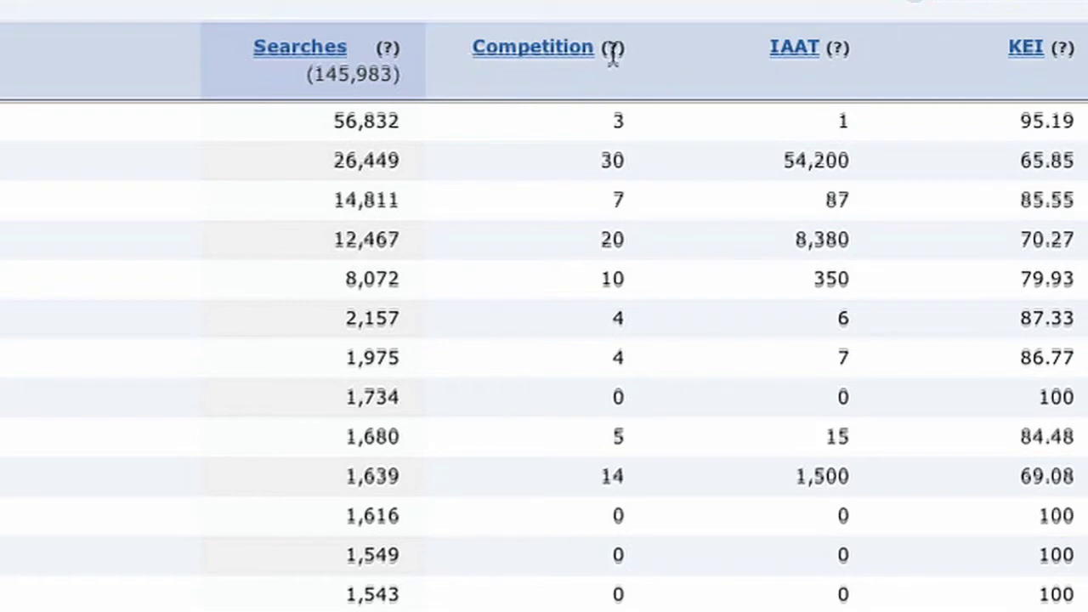
{"action": "mouse_move", "coordinate": [608, 52]}
{"action": "mouse_move", "coordinate": [612, 48]}
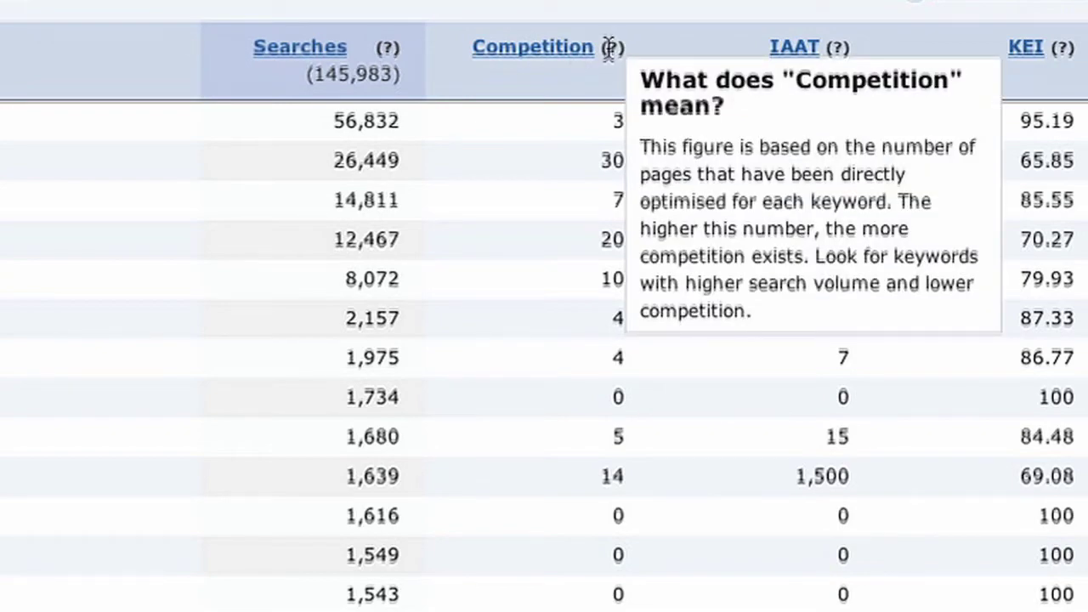
Step: Compare the first result's search volume with its competition score and check the Competition explanation again
{"action": "left_click_drag", "start_coordinate": [400, 118], "coordinate": [337, 120]}
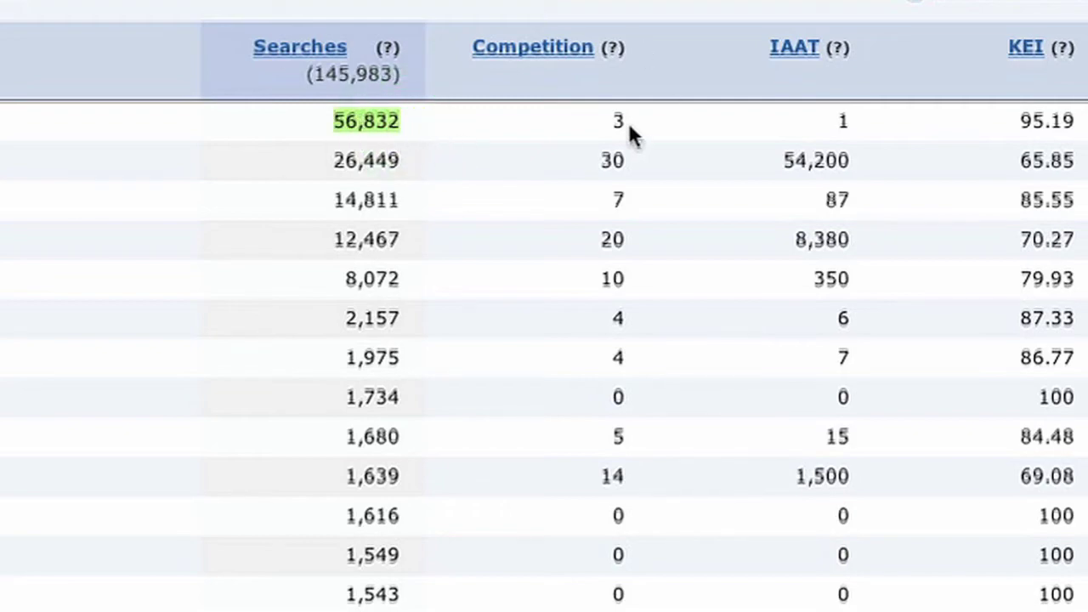
{"action": "mouse_move", "coordinate": [614, 49]}
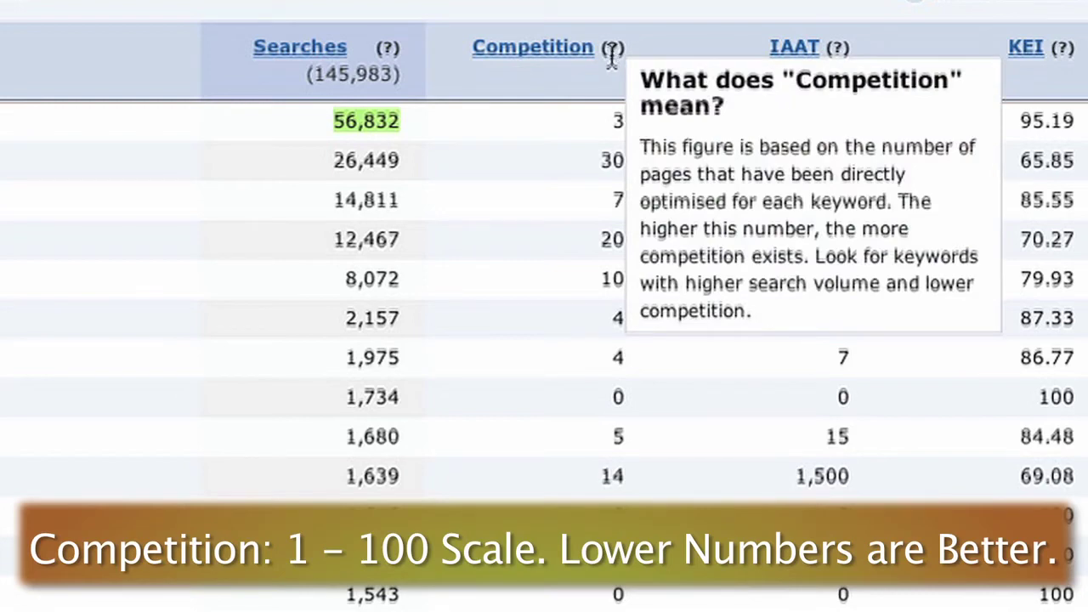
{"action": "left_click", "coordinate": [609, 117]}
{"action": "double_click", "coordinate": [617, 198]}
{"action": "double_click", "coordinate": [641, 119]}
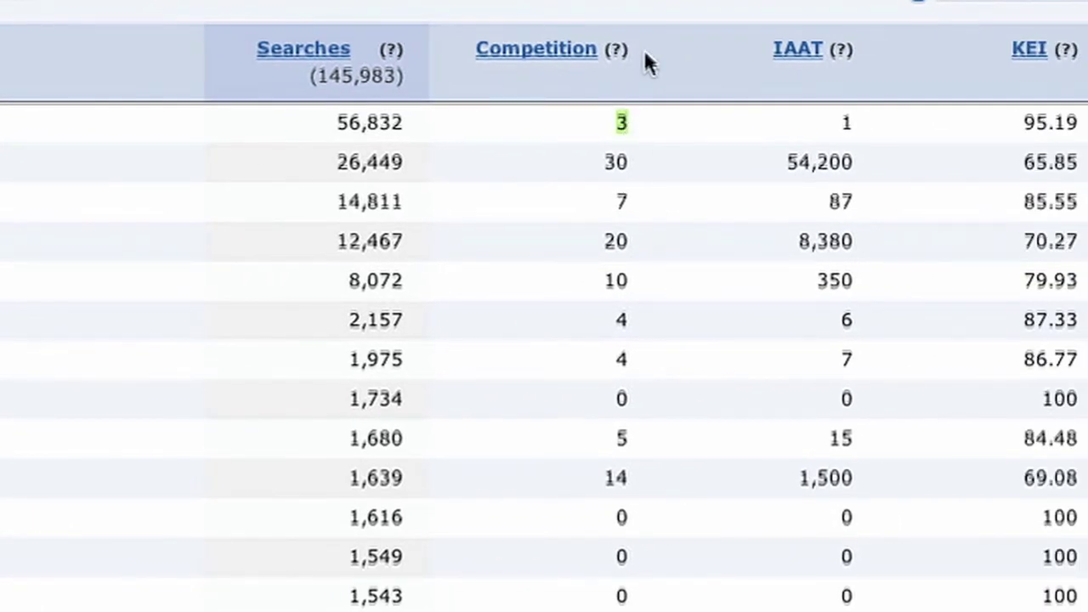
{"action": "left_click", "coordinate": [621, 121]}
{"action": "left_click_drag", "start_coordinate": [417, 123], "coordinate": [340, 129]}
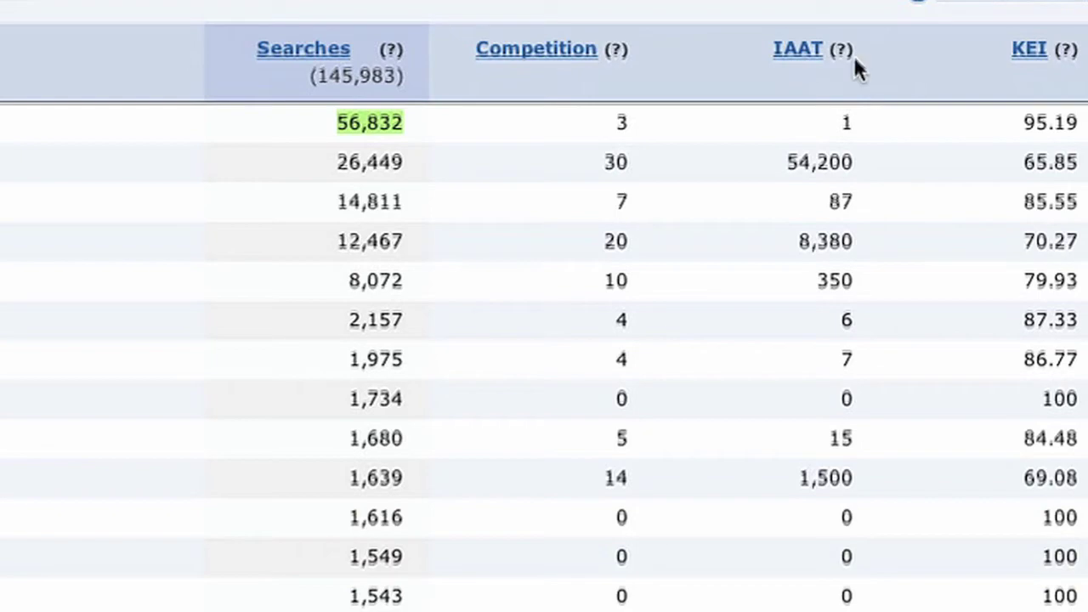
Step: Read the explanation of the IAAT metric and examine the second result's searches, competition and IAAT values
{"action": "mouse_move", "coordinate": [841, 51]}
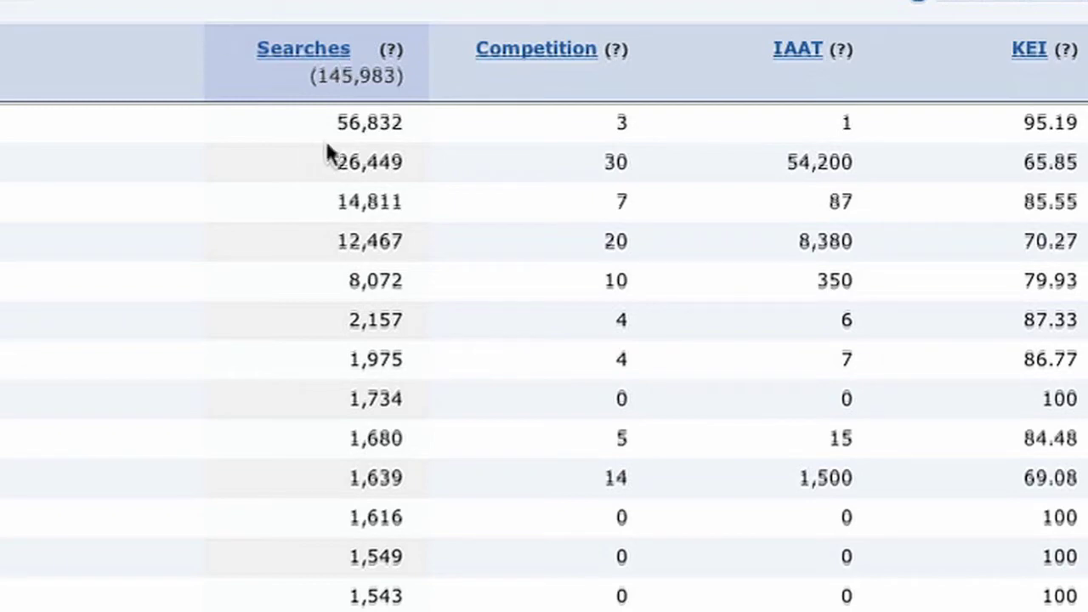
{"action": "left_click_drag", "start_coordinate": [311, 163], "coordinate": [402, 169]}
{"action": "left_click_drag", "start_coordinate": [559, 164], "coordinate": [676, 188]}
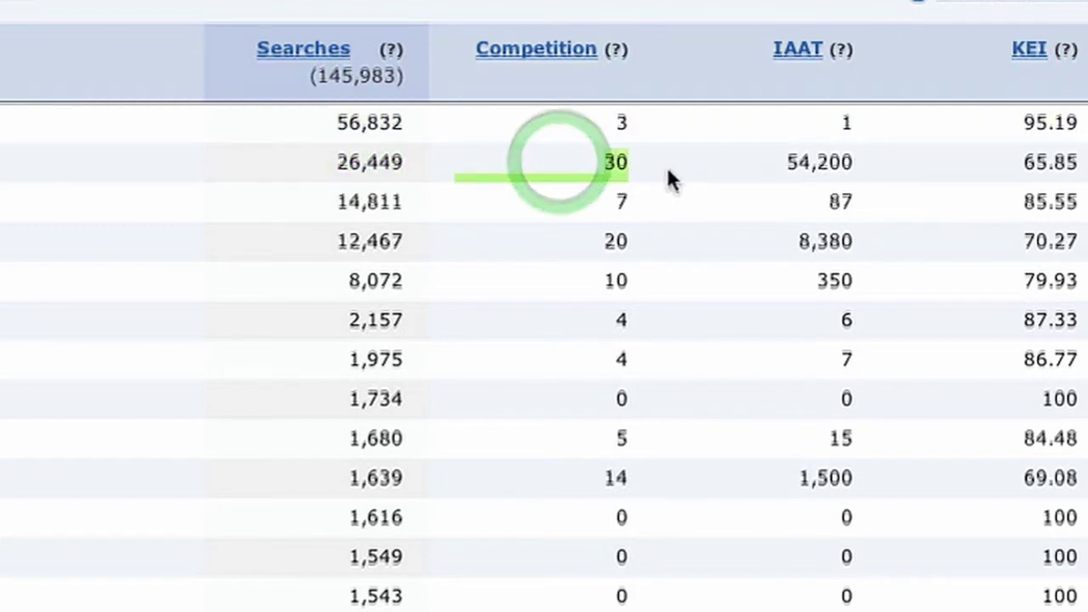
{"action": "left_click", "coordinate": [745, 166]}
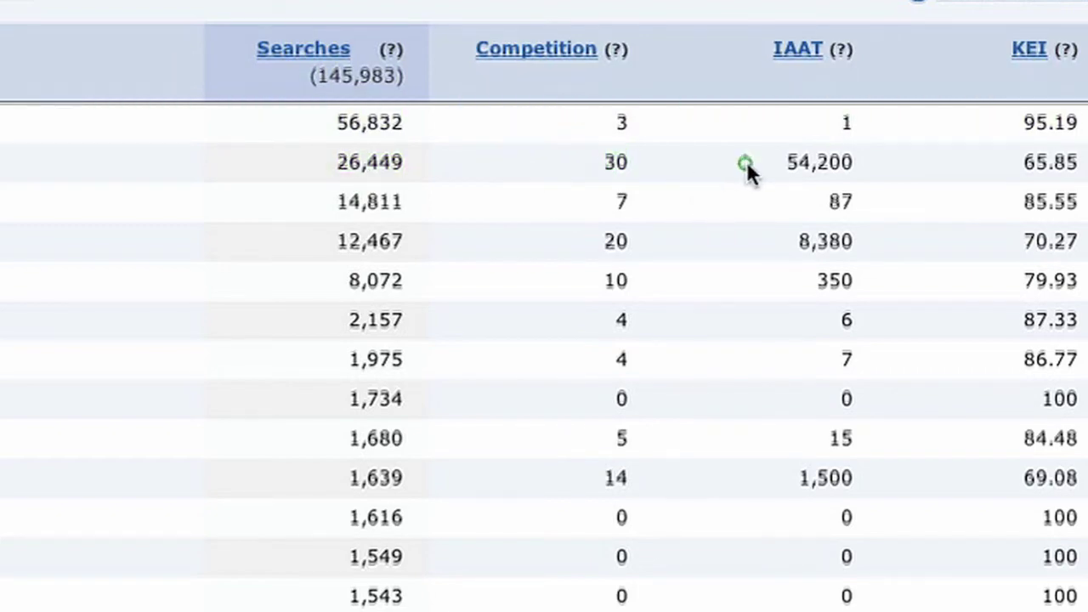
{"action": "left_click_drag", "start_coordinate": [764, 168], "coordinate": [782, 173]}
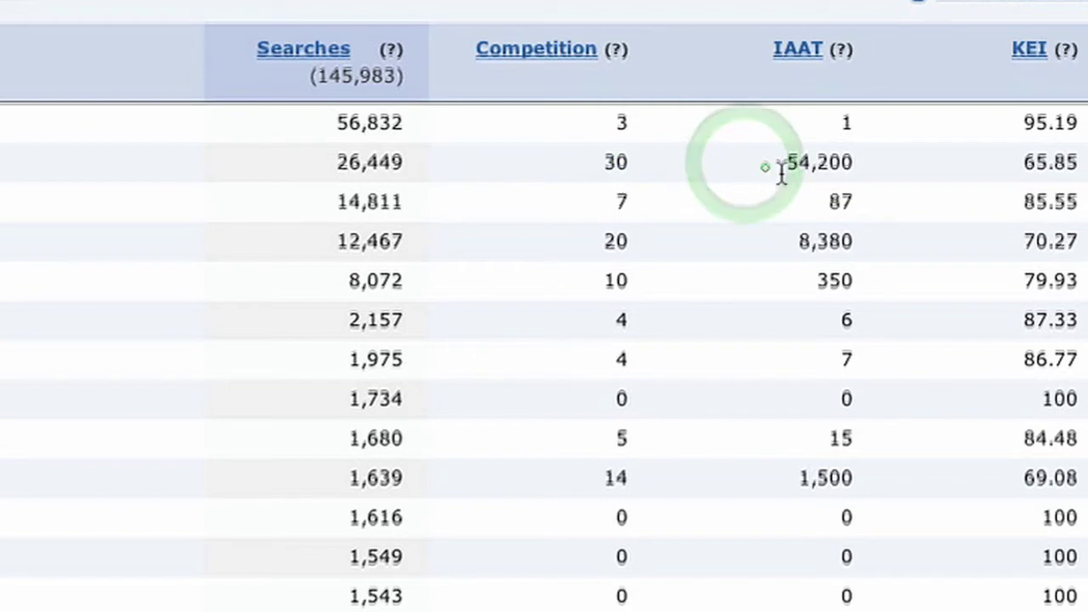
{"action": "left_click", "coordinate": [863, 162]}
{"action": "left_click_drag", "start_coordinate": [768, 163], "coordinate": [849, 174]}
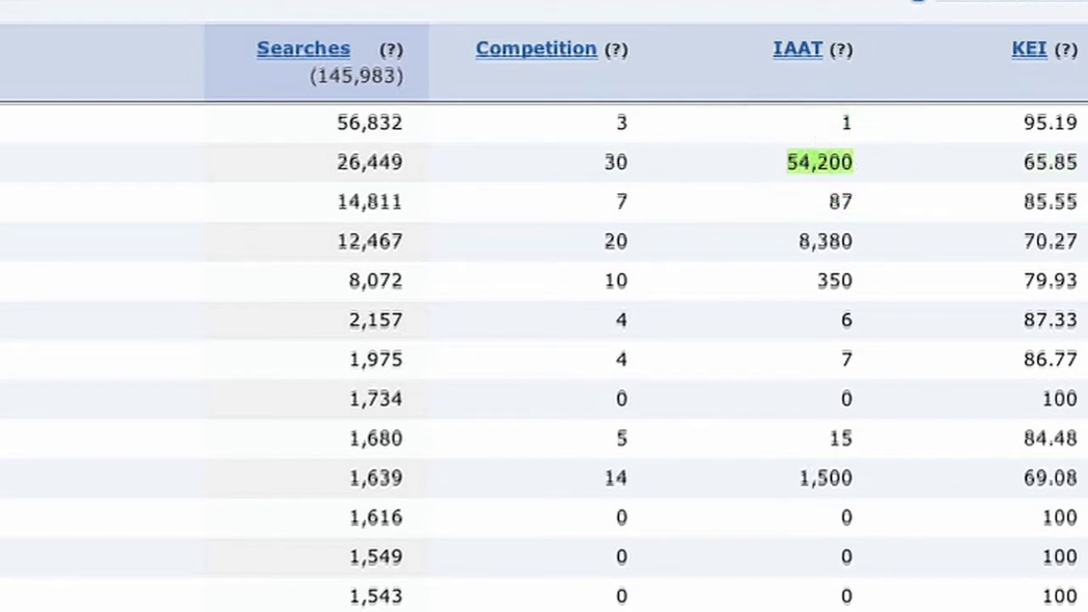
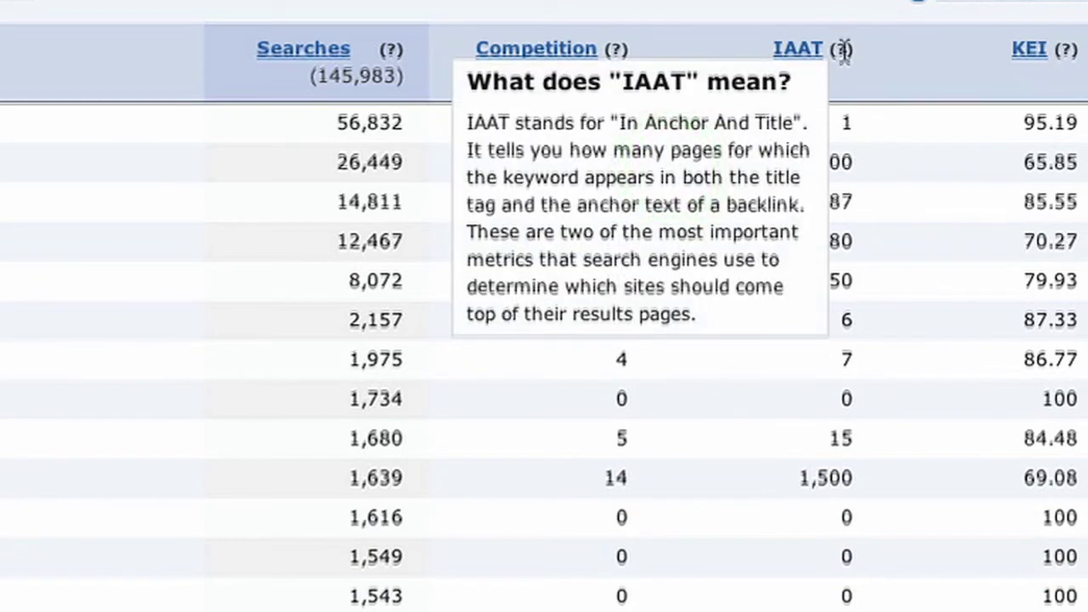
Step: Compare the second result's IAAT value with the first result's searches, competition and IAAT values
{"action": "double_click", "coordinate": [850, 162]}
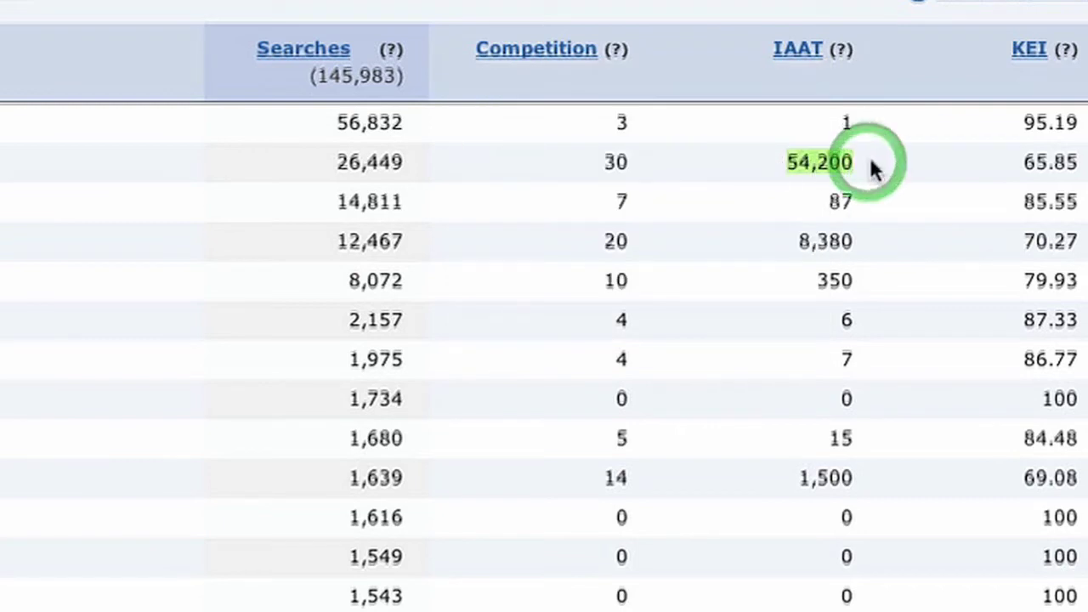
{"action": "left_click", "coordinate": [867, 123]}
{"action": "left_click_drag", "start_coordinate": [311, 119], "coordinate": [858, 122]}
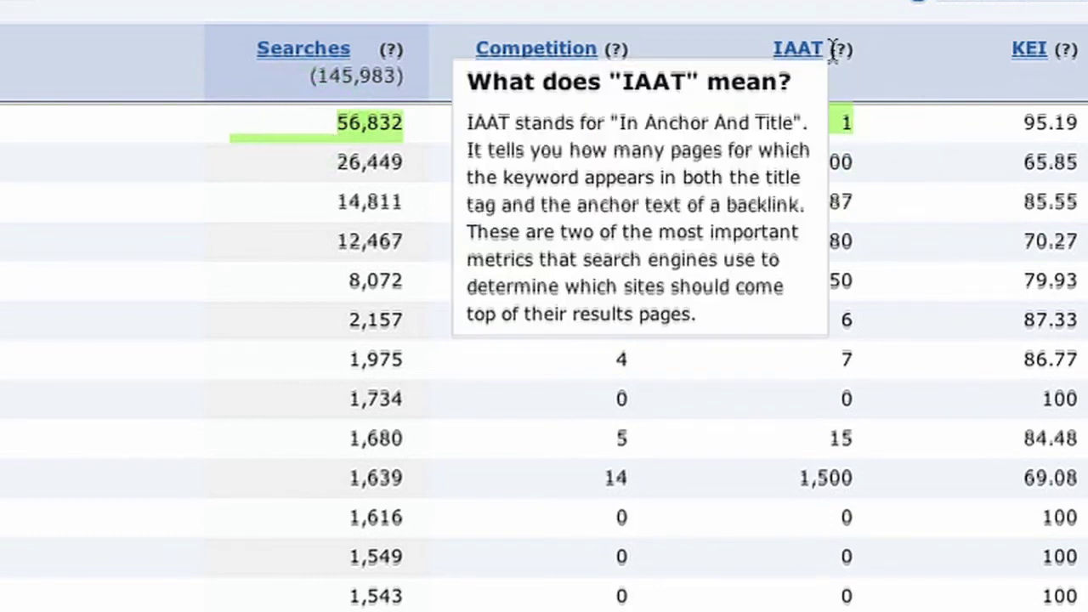
{"action": "left_click", "coordinate": [909, 125]}
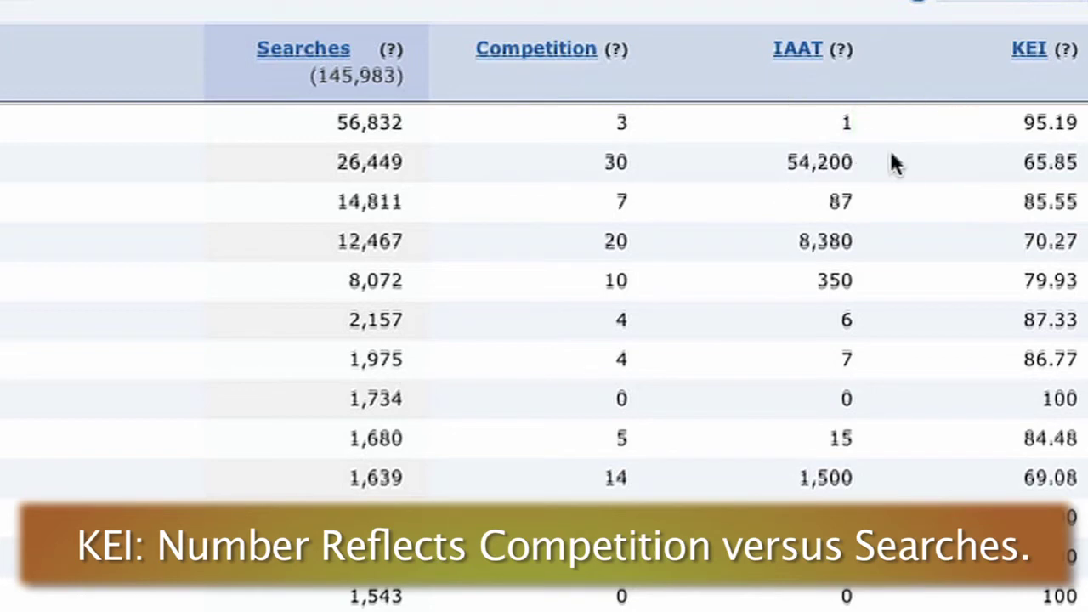
Step: Compare the second result's IAAT and competition values, and read the explanation of the KEI metric against the first result's searches
{"action": "left_click", "coordinate": [860, 164]}
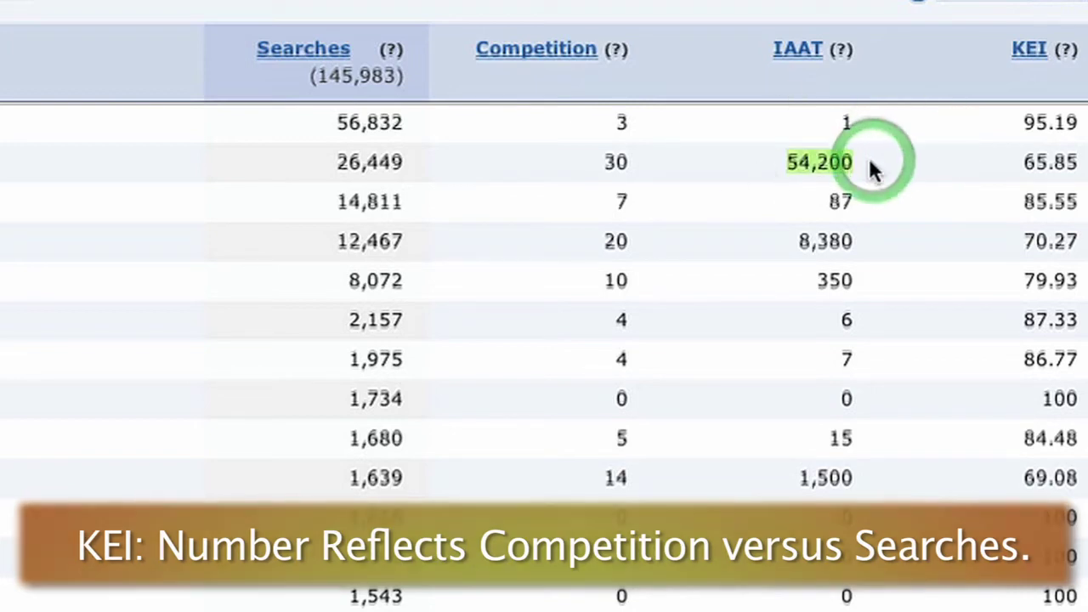
{"action": "left_click", "coordinate": [866, 164]}
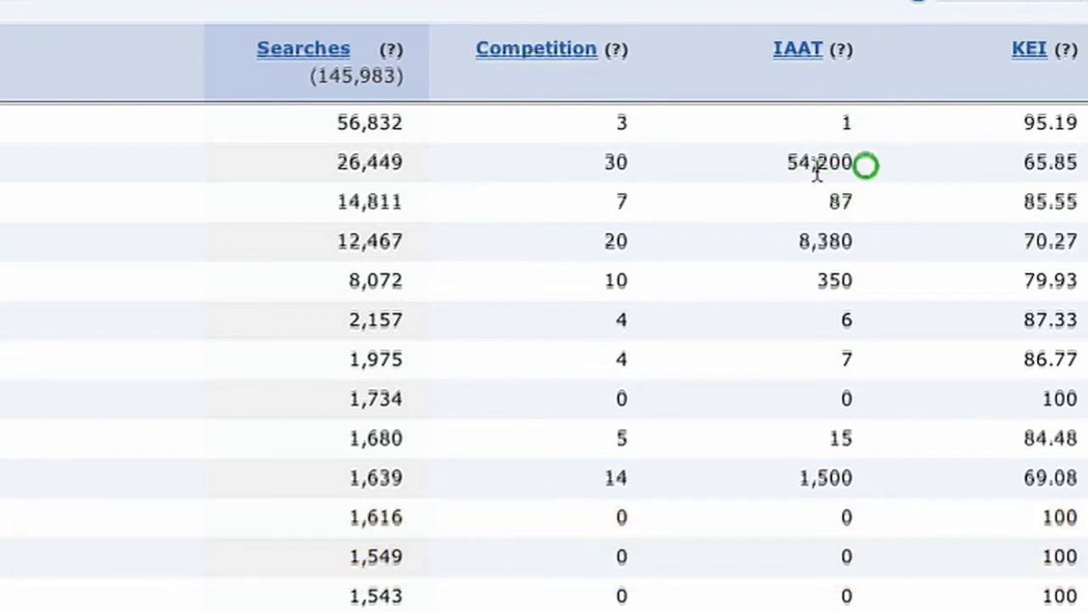
{"action": "left_click", "coordinate": [626, 163]}
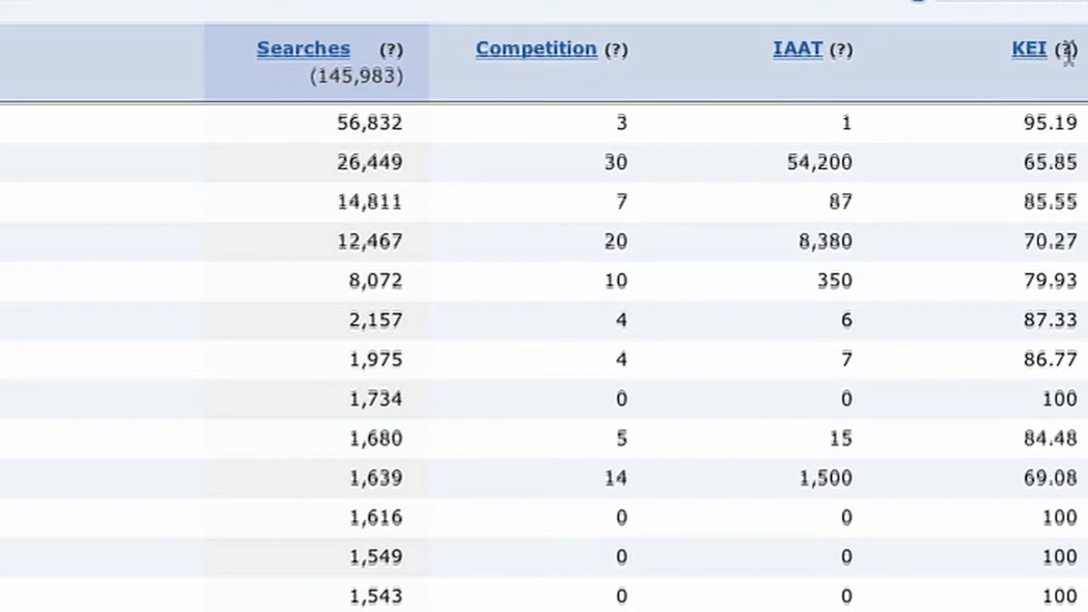
{"action": "mouse_move", "coordinate": [1067, 50]}
{"action": "left_click_drag", "start_coordinate": [432, 125], "coordinate": [363, 128]}
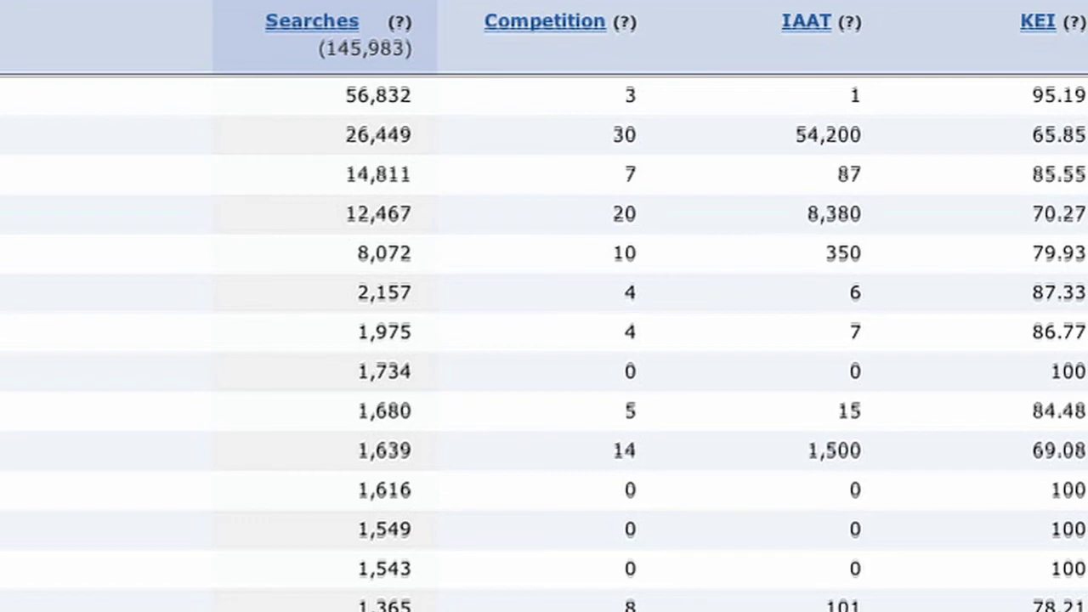
Step: Sort the keyword results by KEI, highest first
{"action": "scroll", "coordinate": [544, 340], "scroll_direction": "down", "scroll_amount": 2}
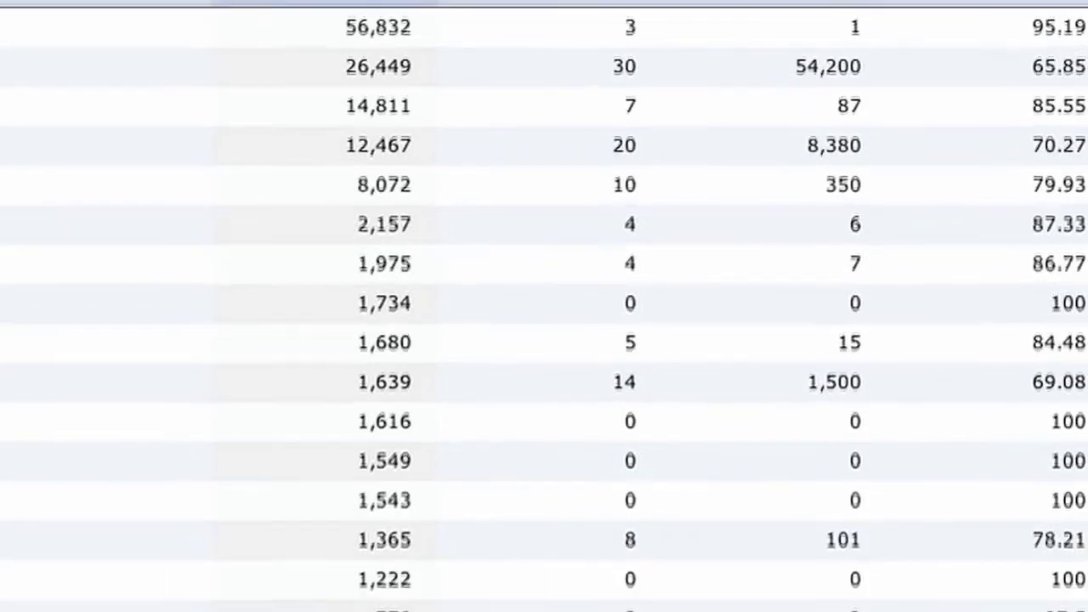
{"action": "scroll", "coordinate": [544, 340], "scroll_direction": "down", "scroll_amount": 2}
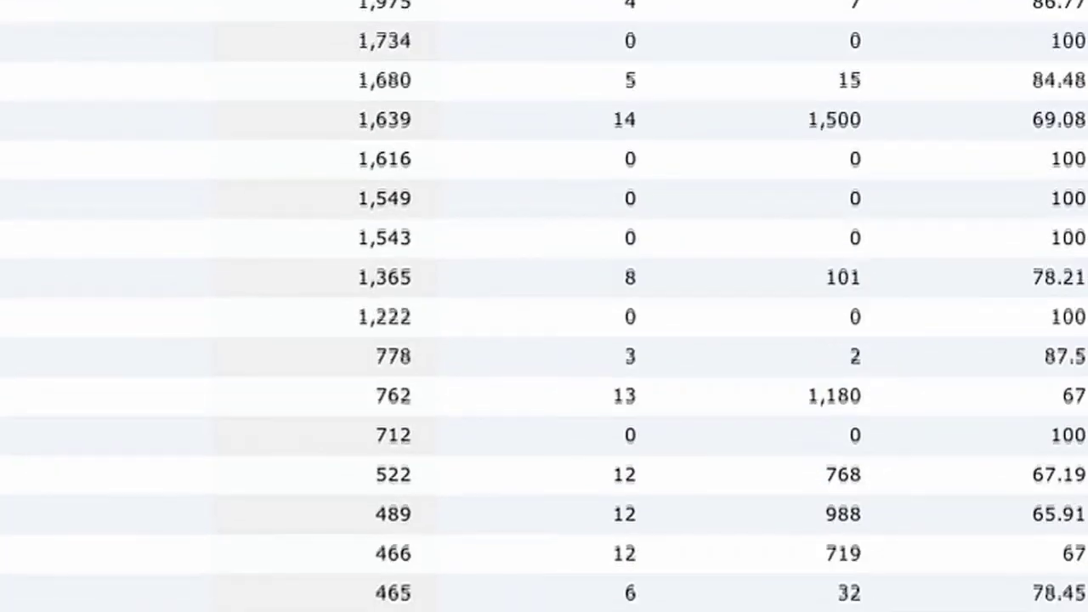
{"action": "scroll", "coordinate": [544, 306], "scroll_direction": "down", "scroll_amount": 2}
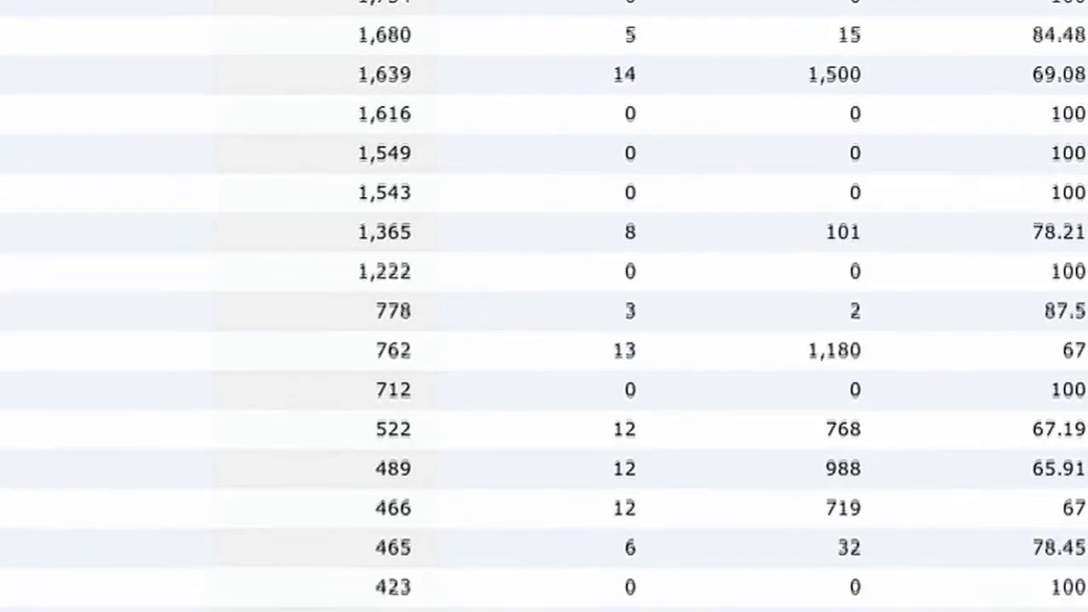
{"action": "scroll", "coordinate": [544, 306], "scroll_direction": "up", "scroll_amount": 1}
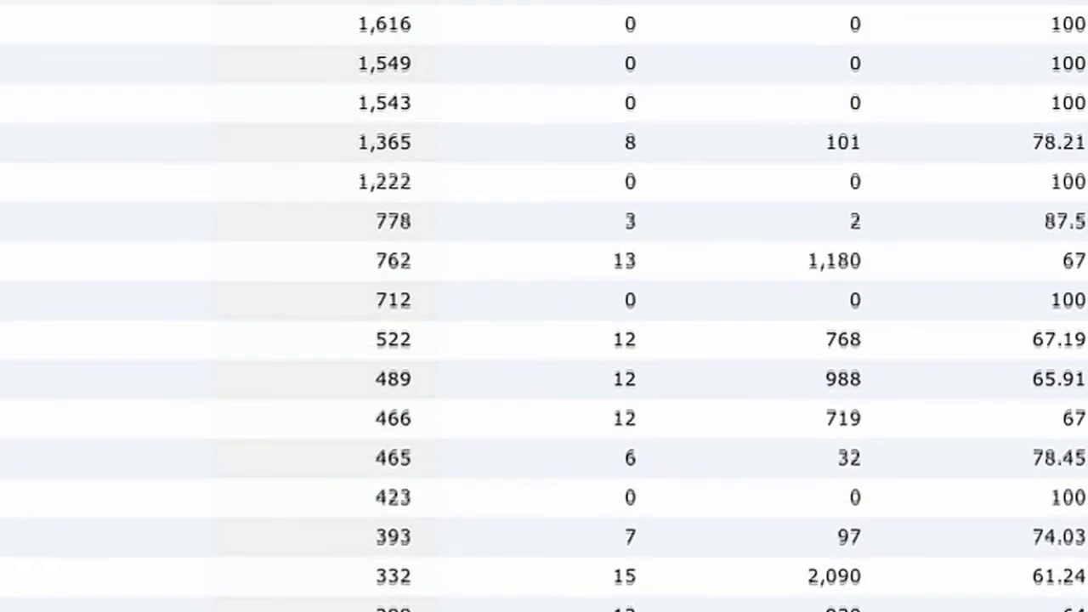
{"action": "scroll", "coordinate": [544, 306], "scroll_direction": "up", "scroll_amount": 6}
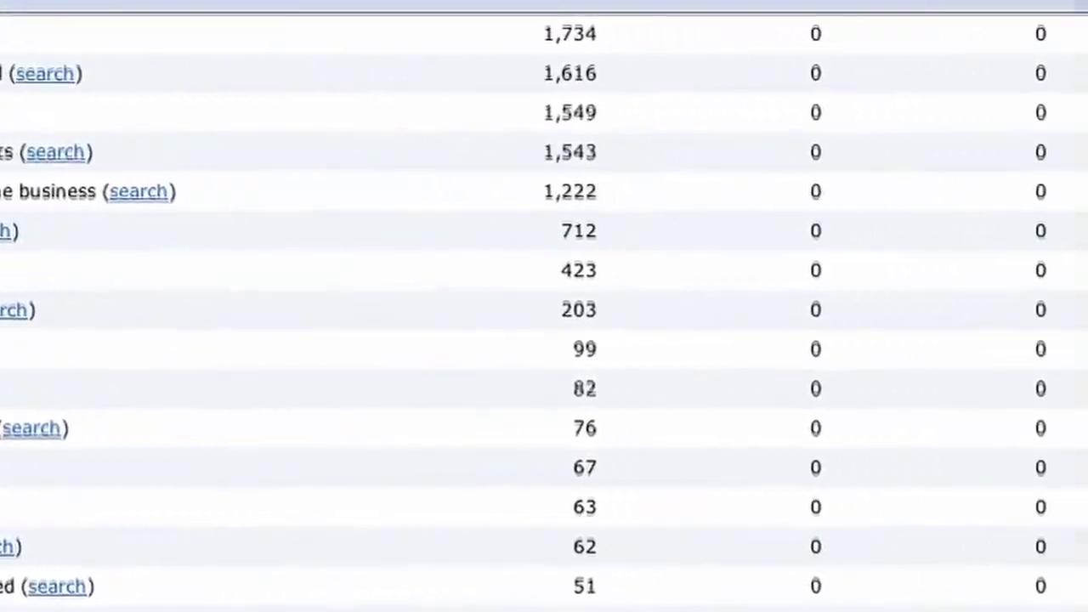
{"action": "left_click", "coordinate": [1028, 6]}
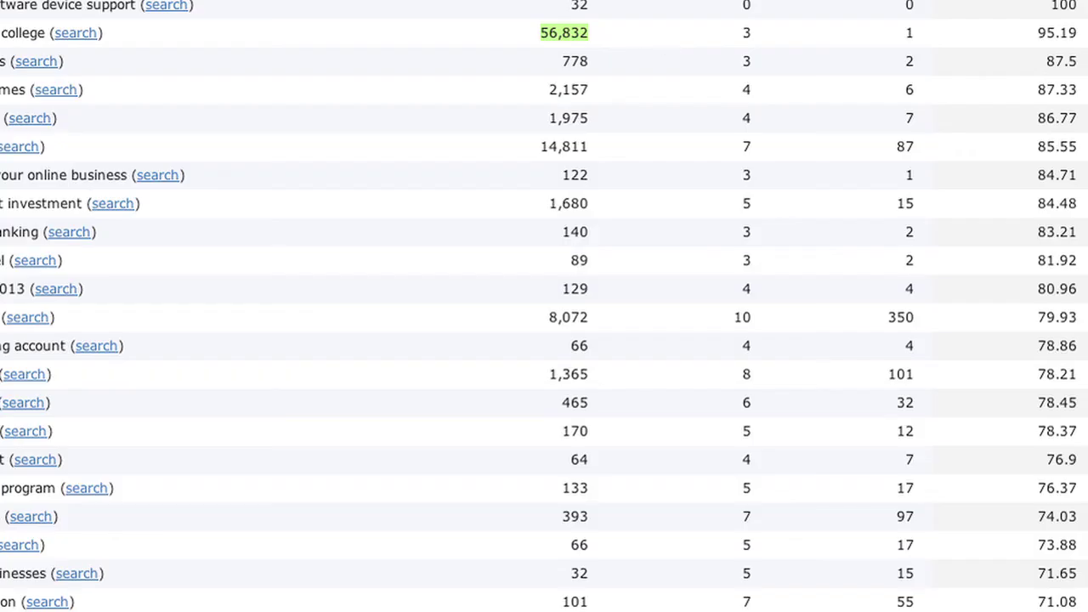
Step: Examine the KEI, IAAT, competition and searches of "online business masters" and compare them with the competition and searches of "online business cards"
{"action": "left_click", "coordinate": [1051, 59]}
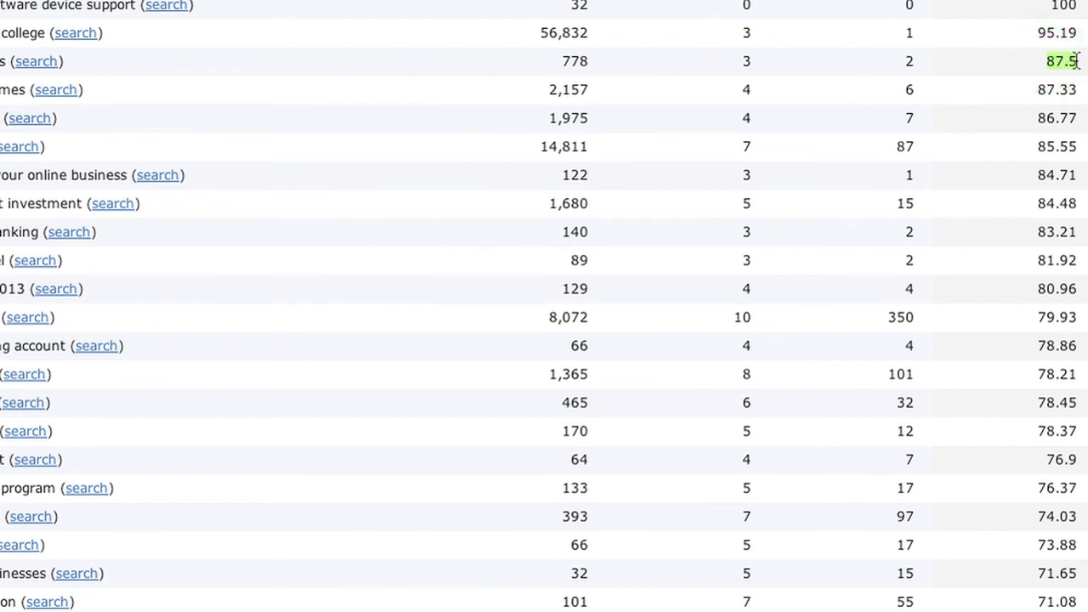
{"action": "left_click", "coordinate": [912, 62]}
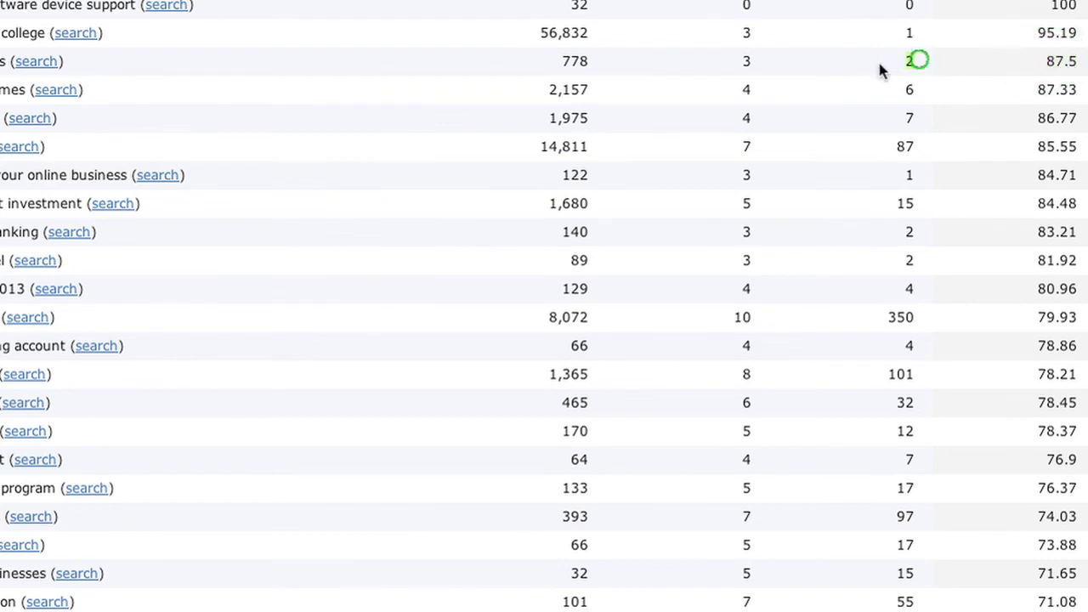
{"action": "left_click", "coordinate": [736, 65]}
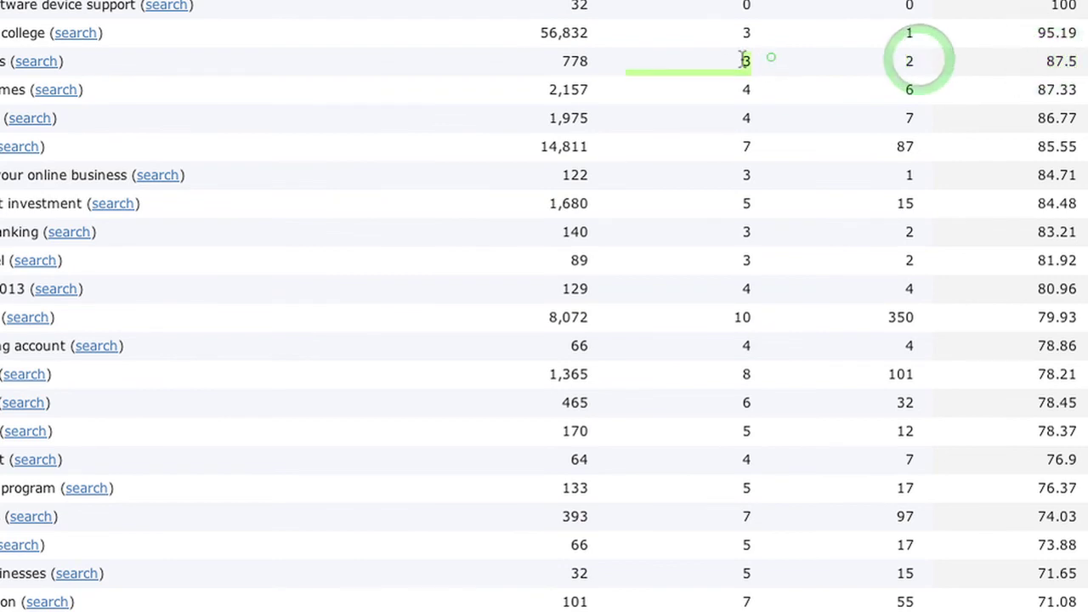
{"action": "left_click", "coordinate": [594, 58]}
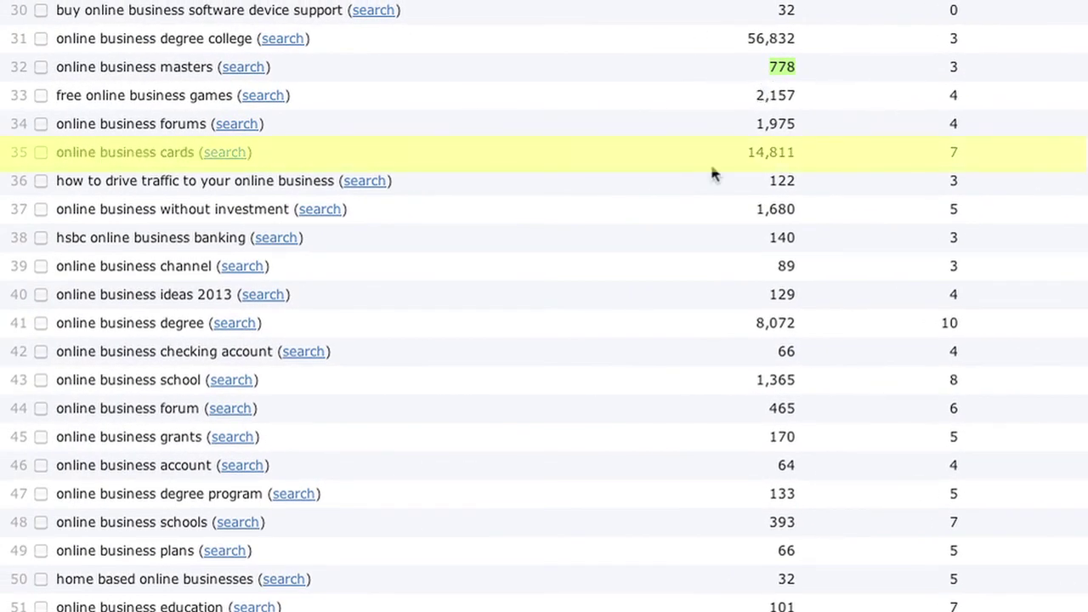
{"action": "double_click", "coordinate": [967, 153]}
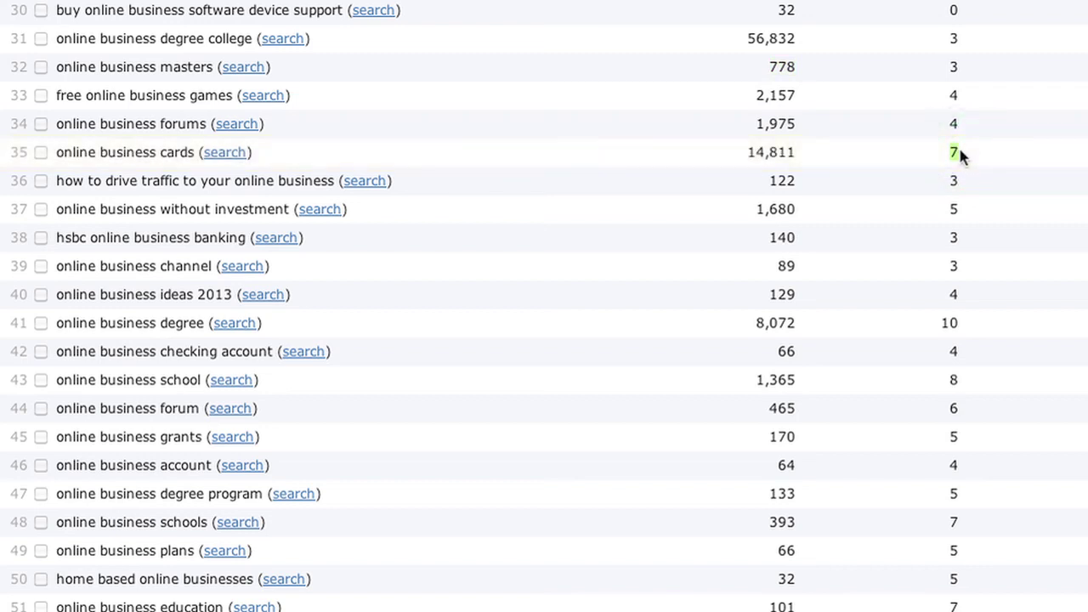
{"action": "double_click", "coordinate": [803, 155]}
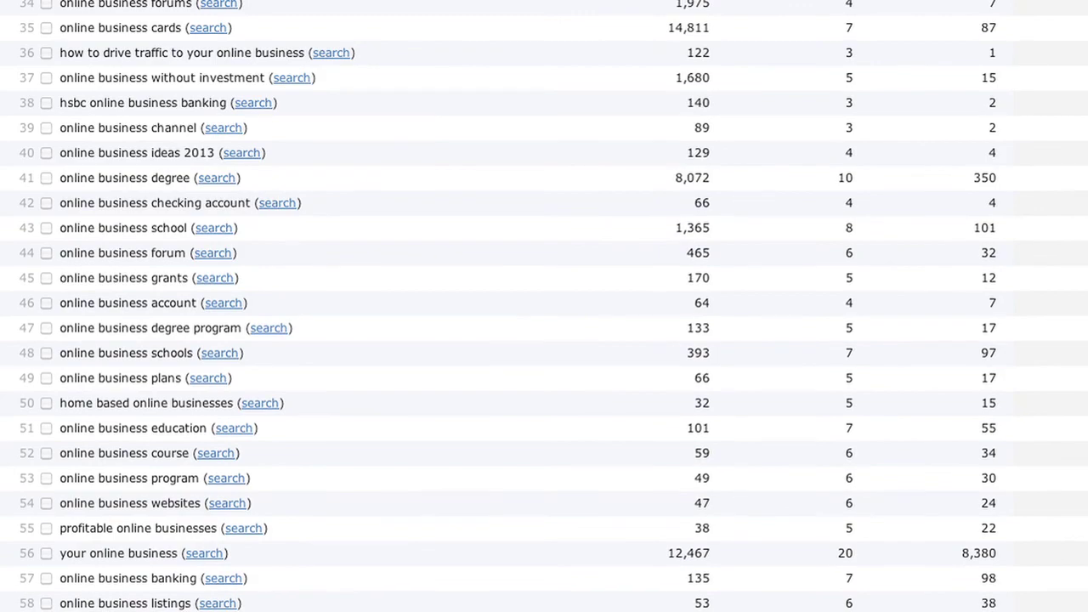
Step: Run a new keyword search from the result "online business bank banking payment accounts" and review its related keywords
{"action": "scroll", "coordinate": [544, 306], "scroll_direction": "up", "scroll_amount": 10}
{"action": "scroll", "coordinate": [544, 306], "scroll_direction": "up", "scroll_amount": 2}
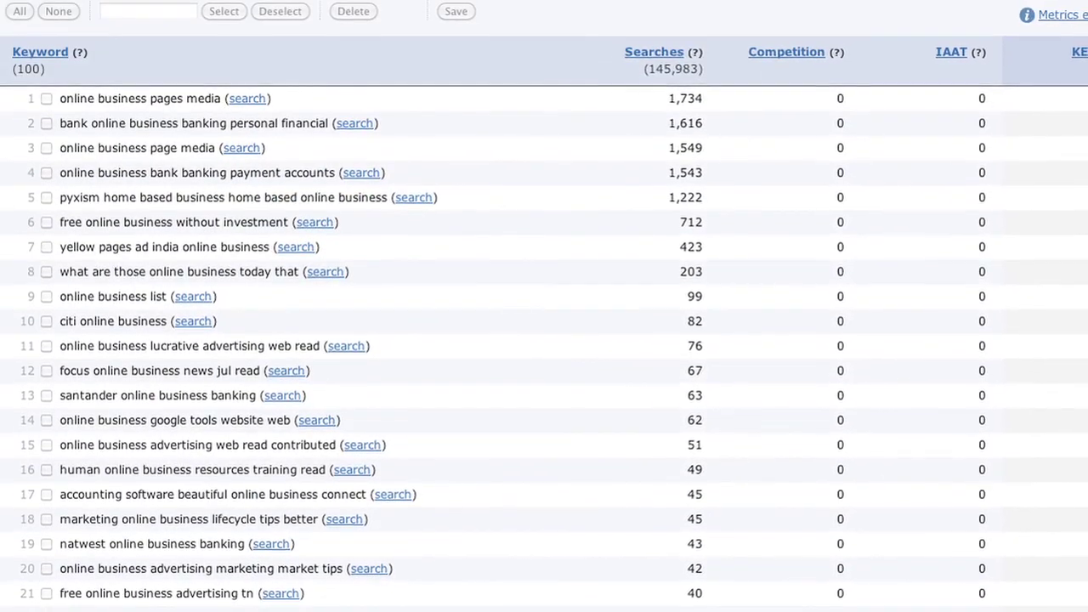
{"action": "scroll", "coordinate": [544, 305], "scroll_direction": "down", "scroll_amount": 1}
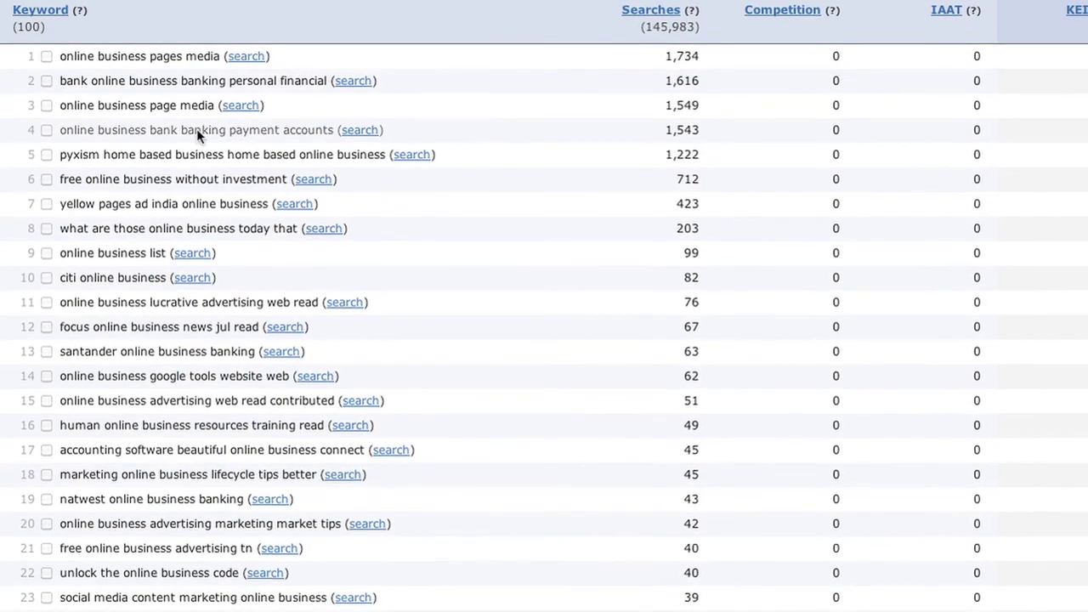
{"action": "left_click", "coordinate": [357, 131]}
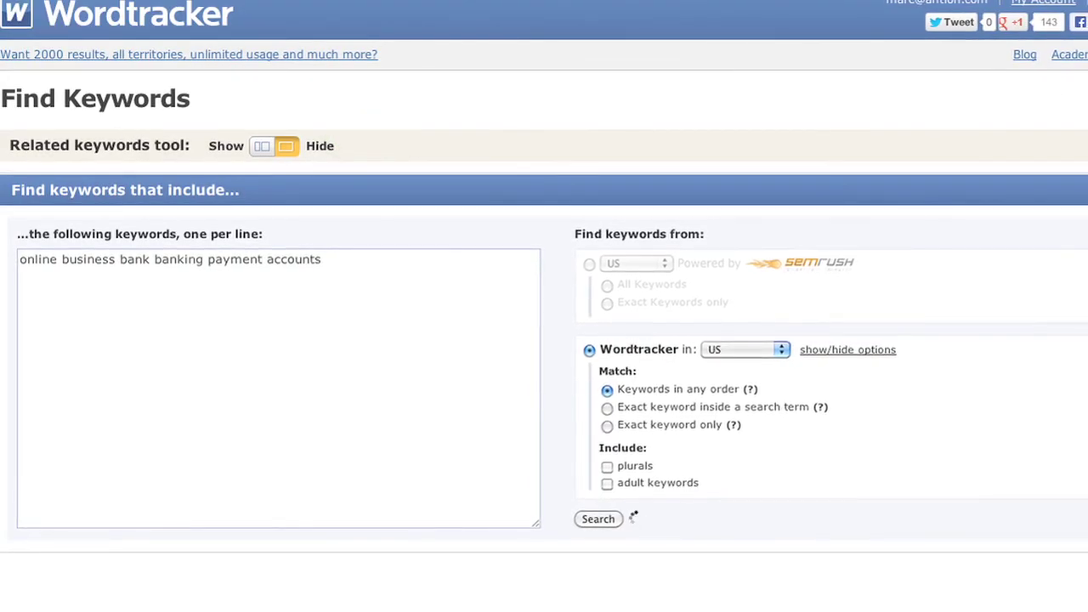
{"action": "scroll", "coordinate": [544, 306], "scroll_direction": "down", "scroll_amount": 3}
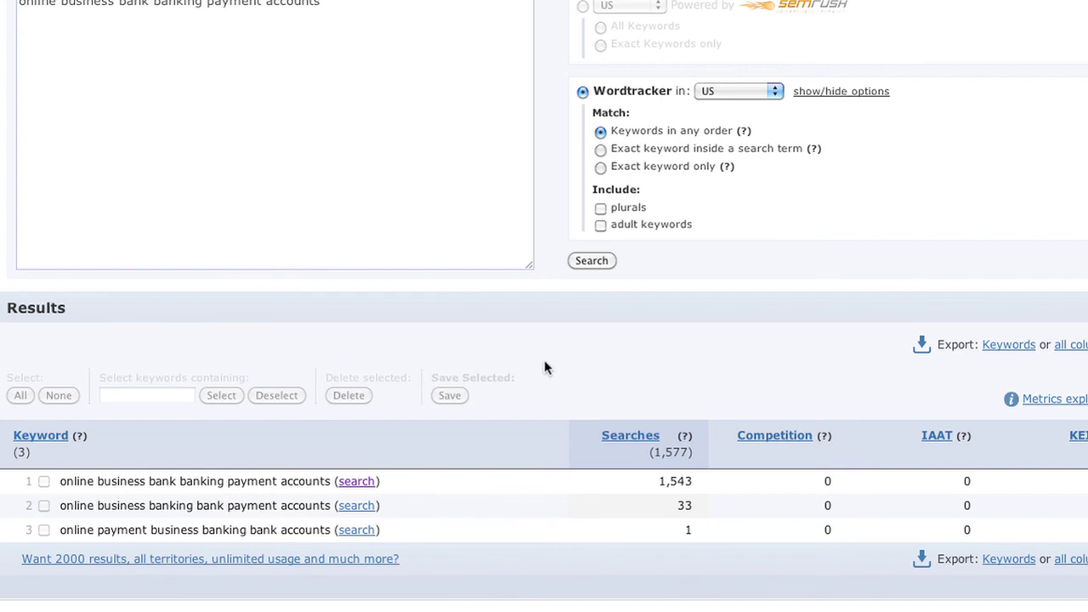
{"action": "scroll", "coordinate": [544, 306], "scroll_direction": "up", "scroll_amount": 3}
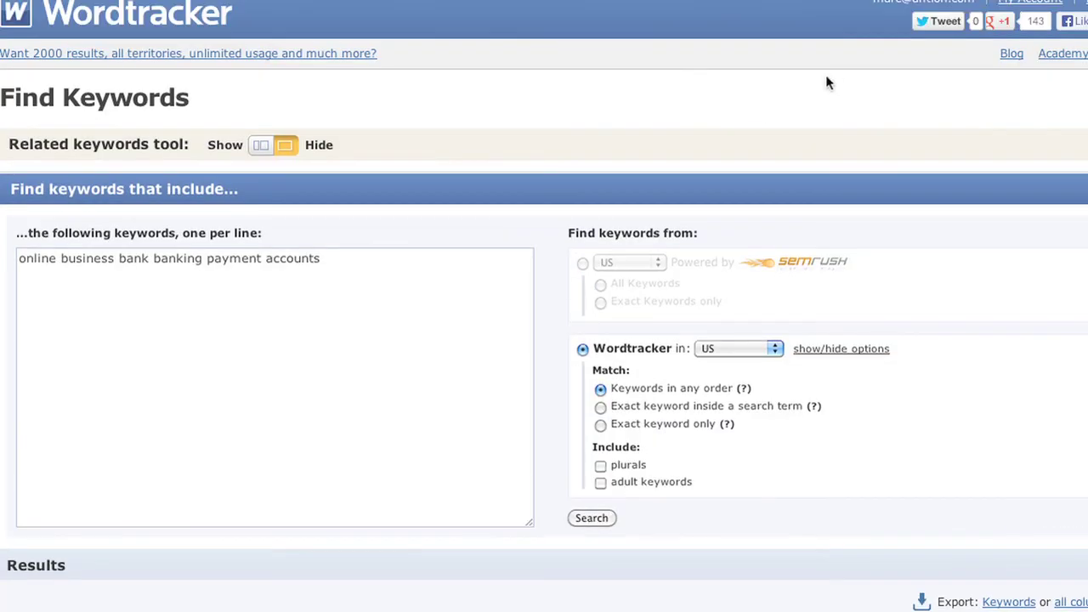